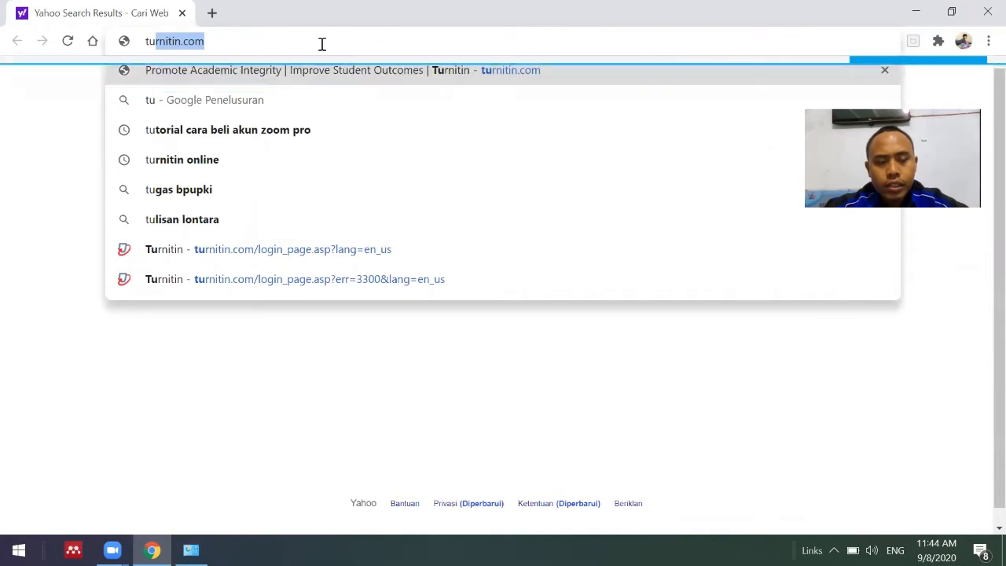
# Step: Open turnitin.com and log in to the instructor account with the prefilled credentials
pyautogui.press('Right')
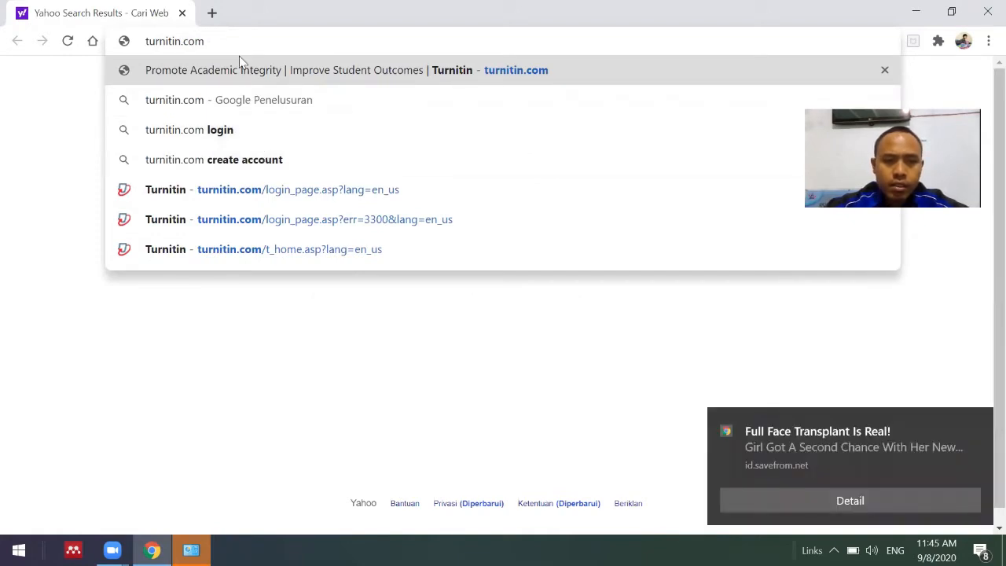
pyautogui.press('Return')
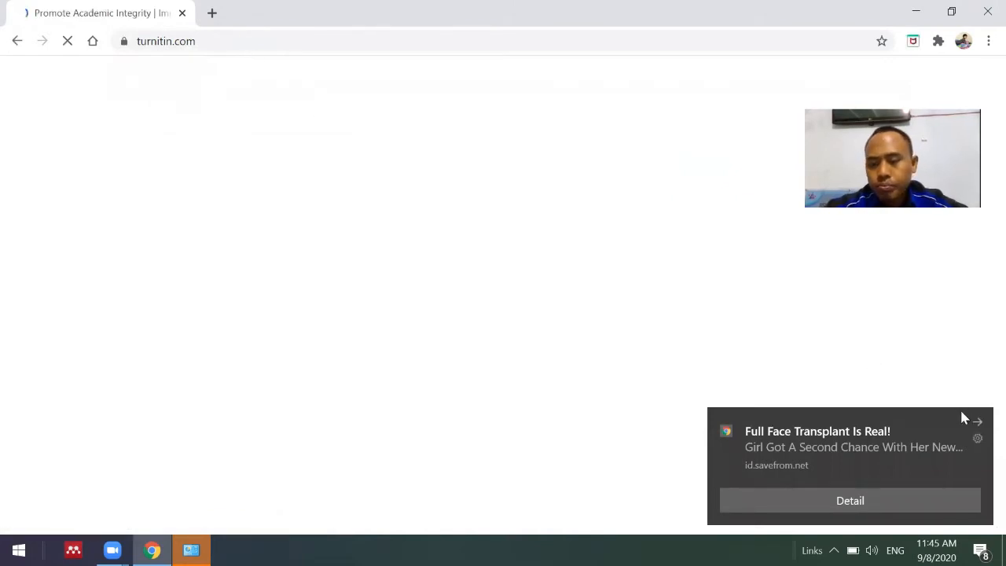
pyautogui.click(979, 420)
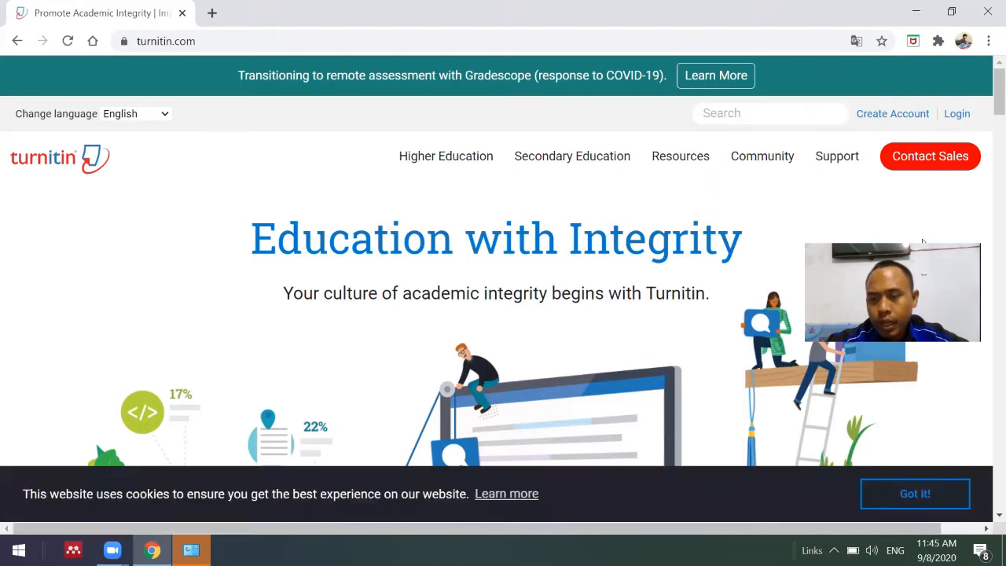
pyautogui.moveTo(923, 247); pyautogui.dragTo(940, 205)
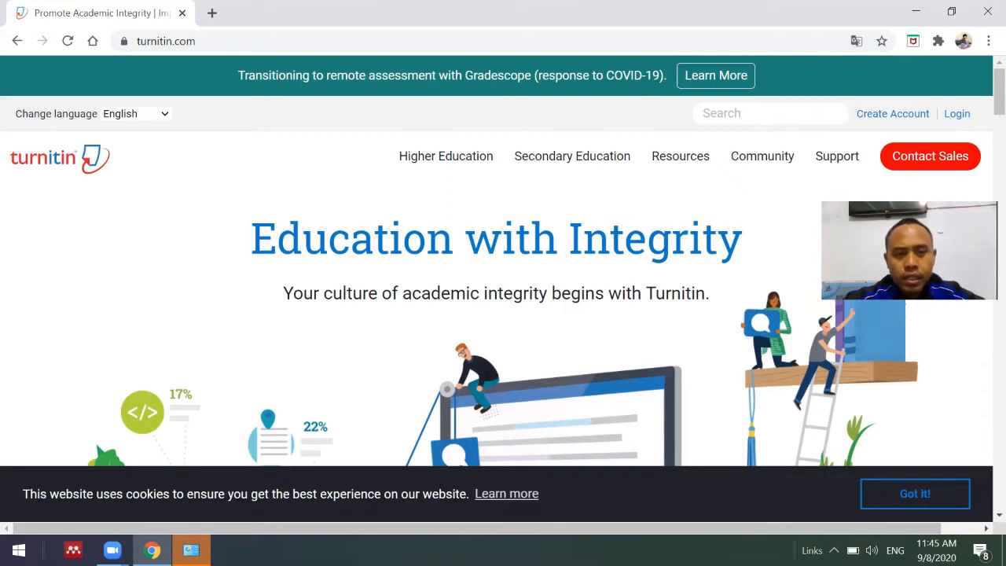
pyautogui.click(960, 120)
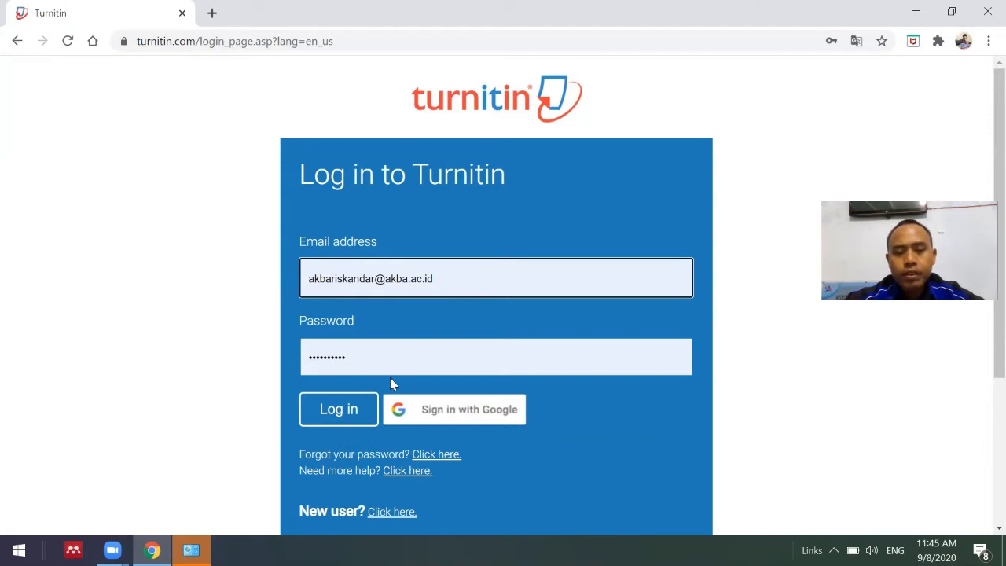
pyautogui.click(342, 417)
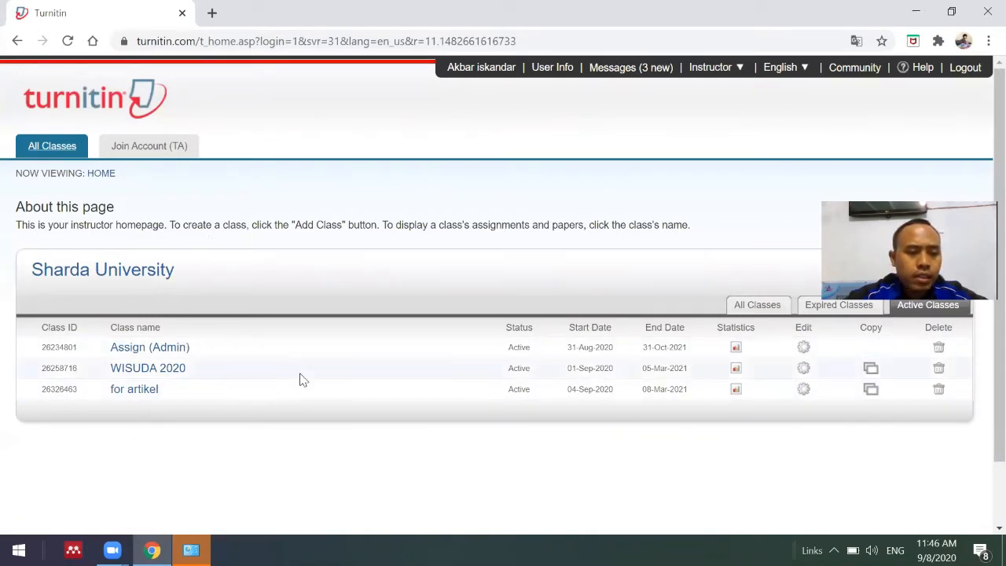
# Step: View the homepages of the WISUDA 2020 and for artikel classes, and return to the class list
pyautogui.click(172, 373)
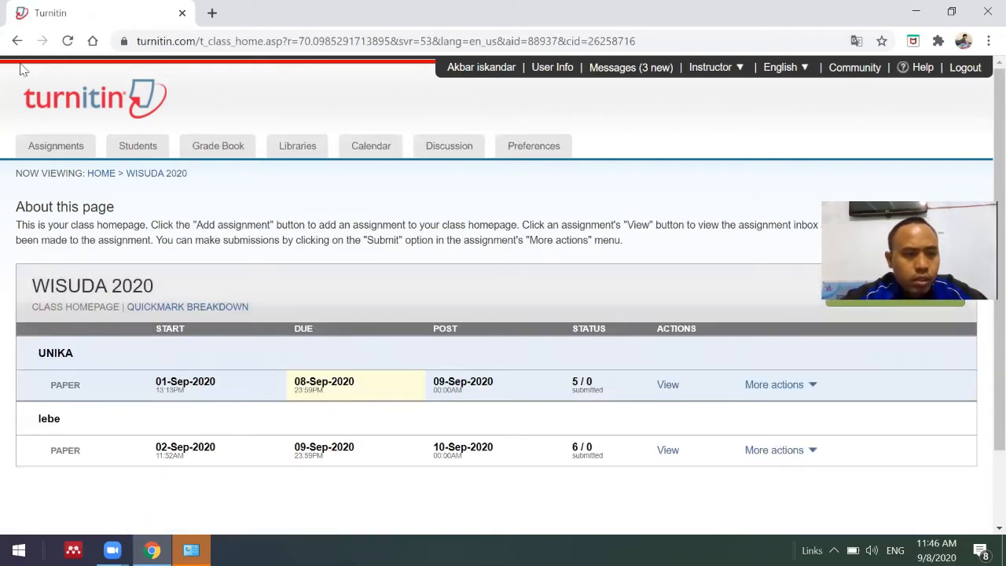
pyautogui.click(18, 41)
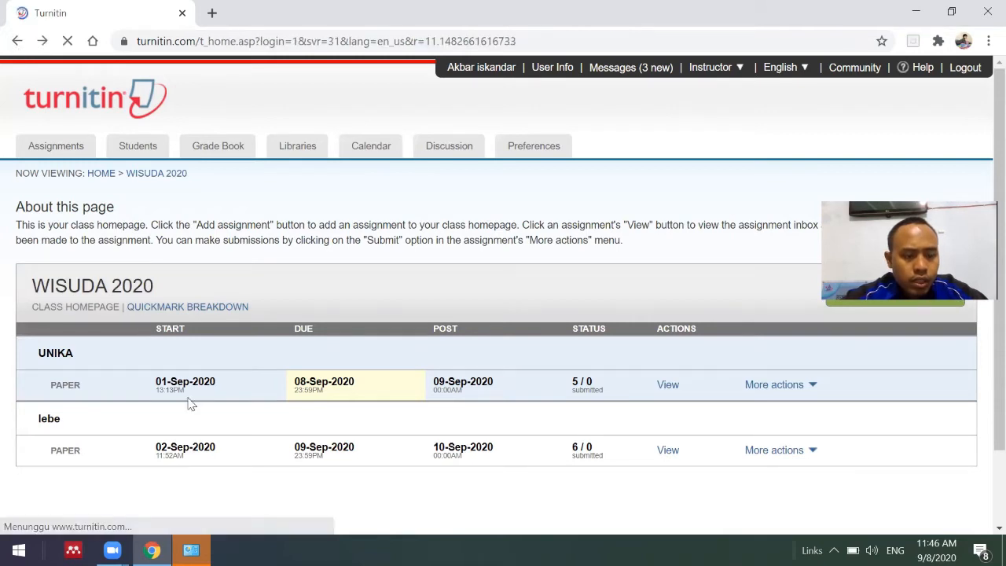
pyautogui.click(135, 393)
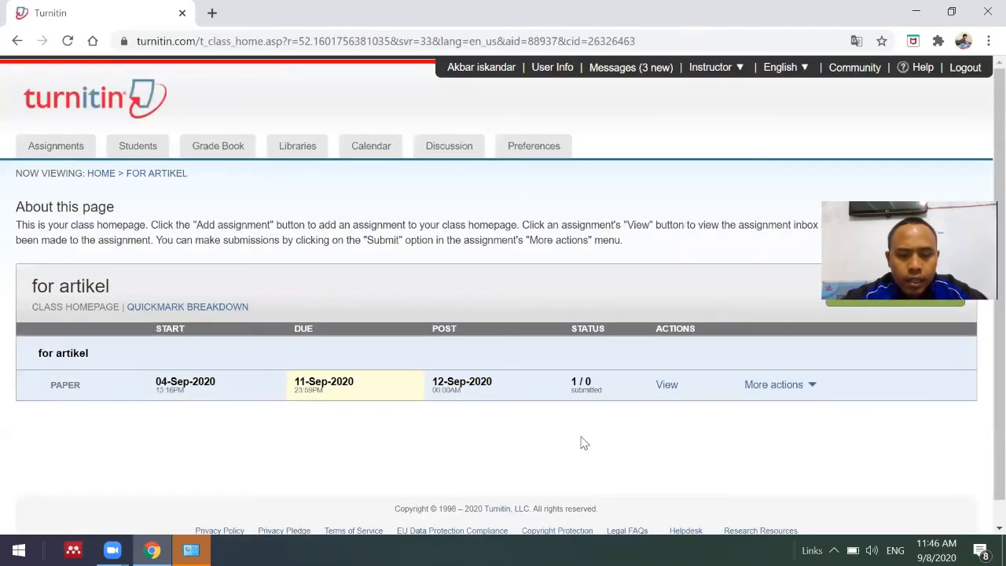
pyautogui.click(18, 41)
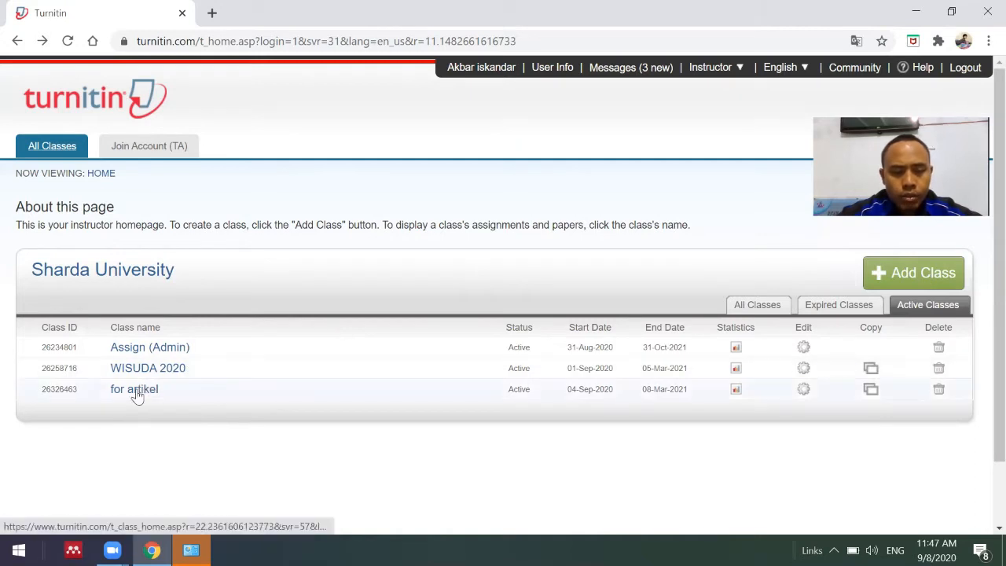
# Step: Rename the class "for artikel" to "For artikel Akba" and submit the updated class settings
pyautogui.click(802, 391)
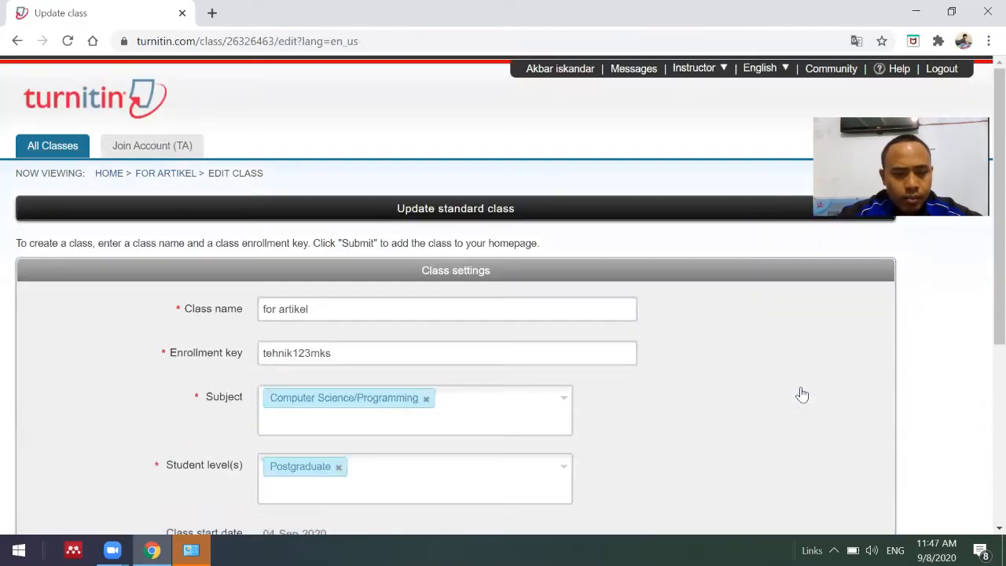
pyautogui.click(340, 312)
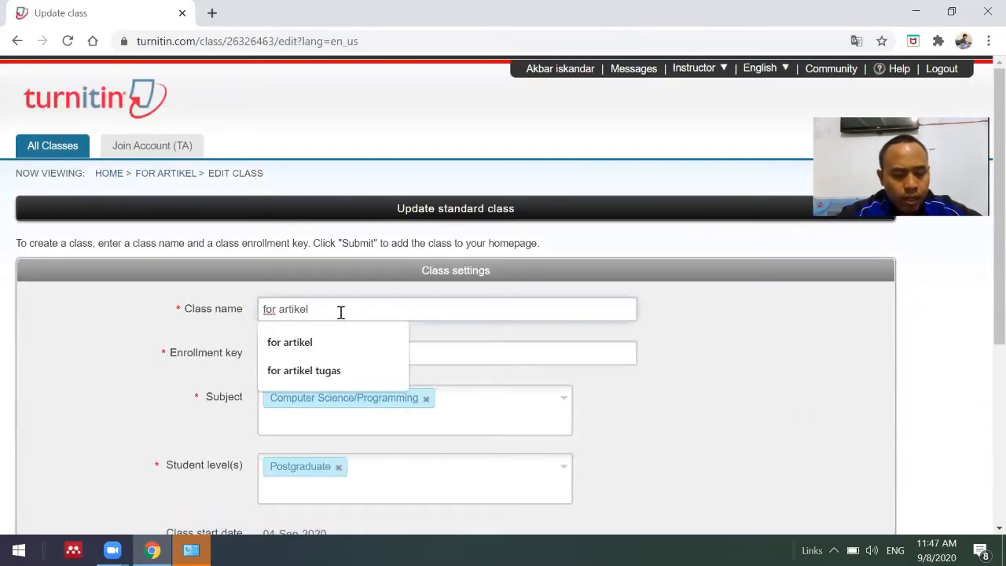
pyautogui.hotkey('ctrl', 'a')
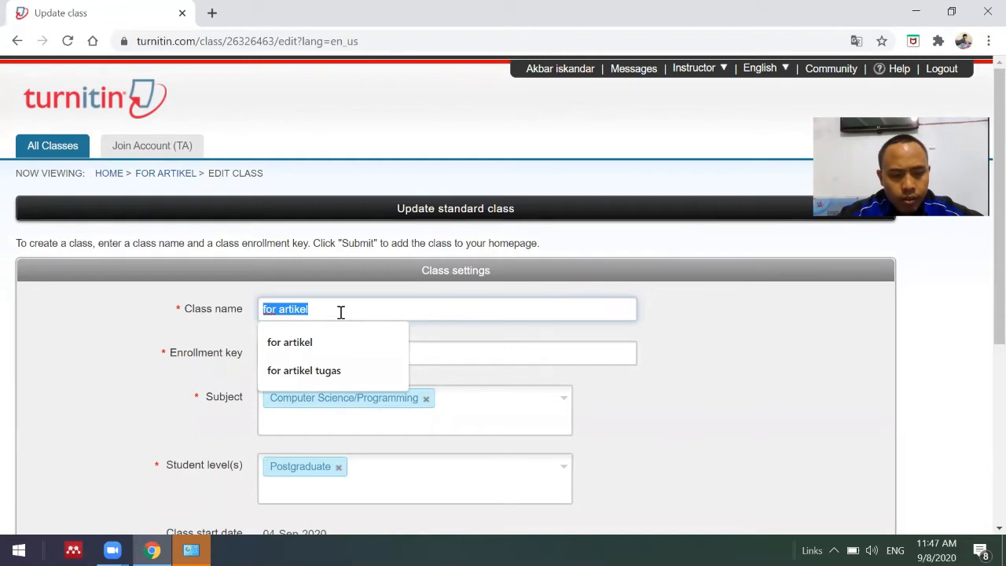
pyautogui.press('Left')
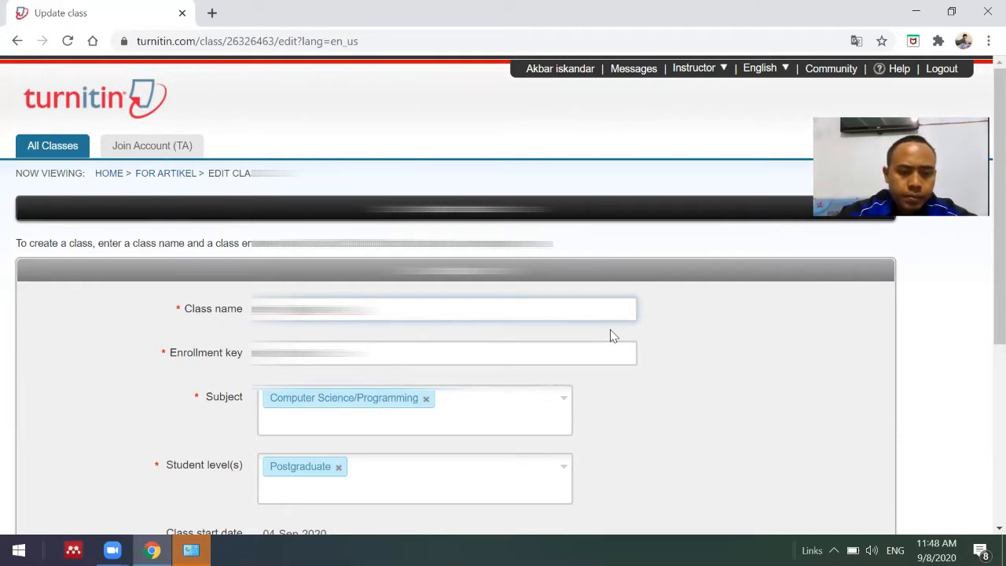
pyautogui.moveTo(982, 259); pyautogui.dragTo(984, 343)
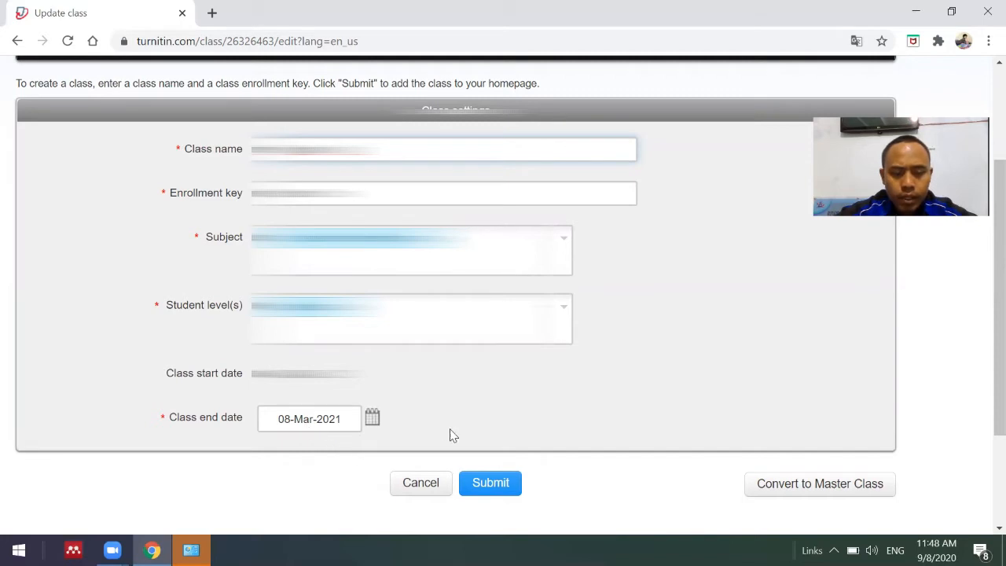
pyautogui.click(494, 484)
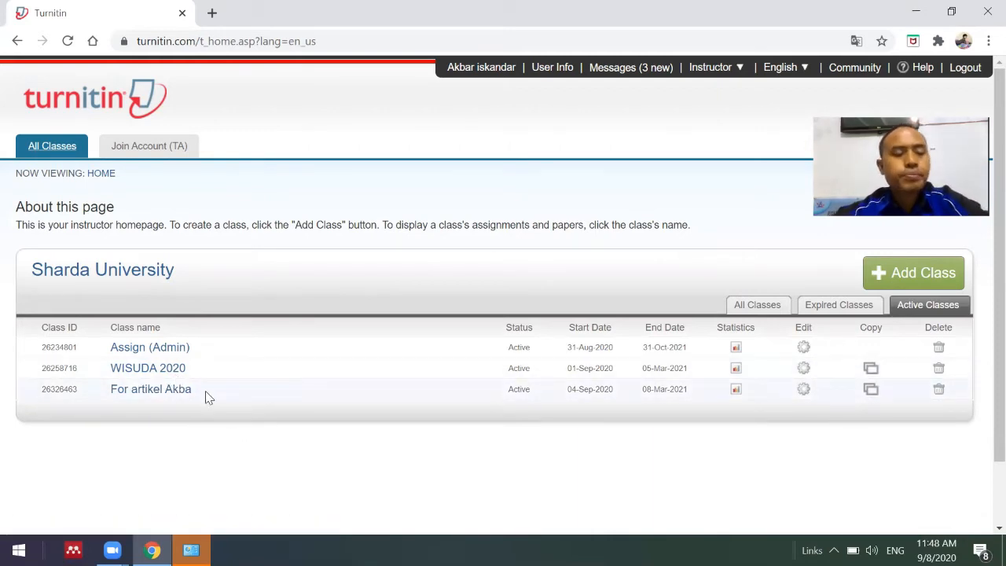
# Step: Open the similarity report of the paper submitted to the for artikel assignment in the For artikel Akba class
pyautogui.click(166, 393)
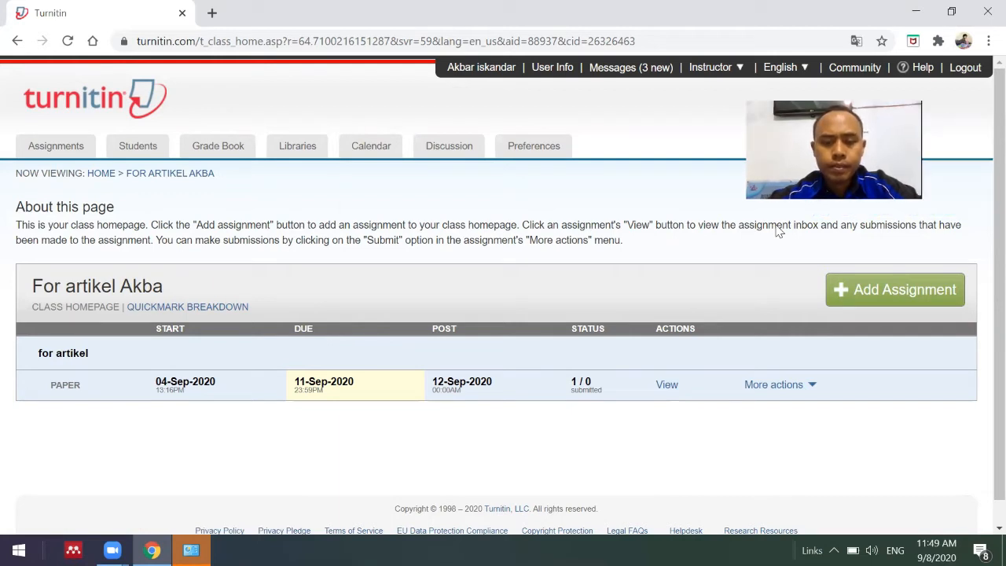
pyautogui.click(668, 387)
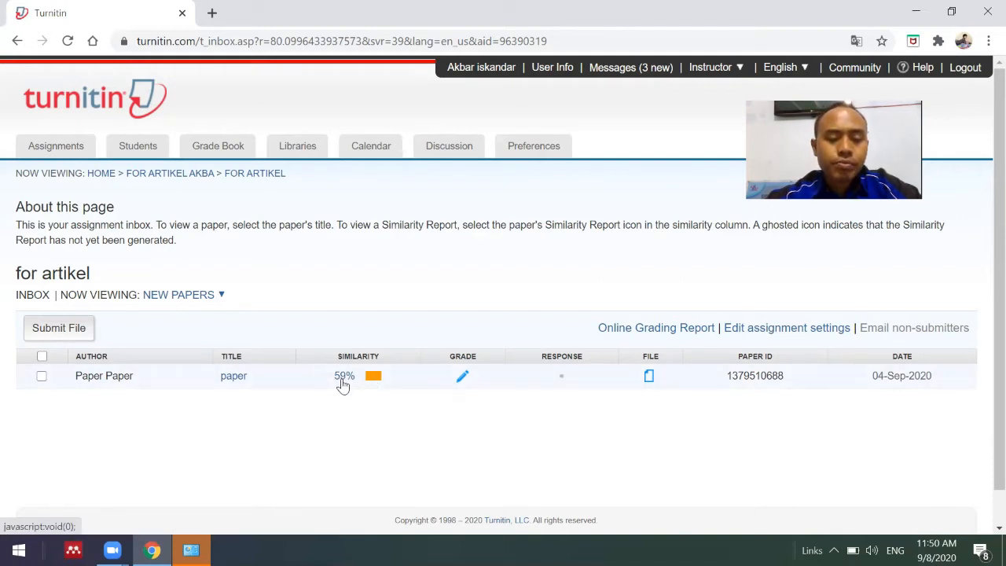
pyautogui.click(342, 379)
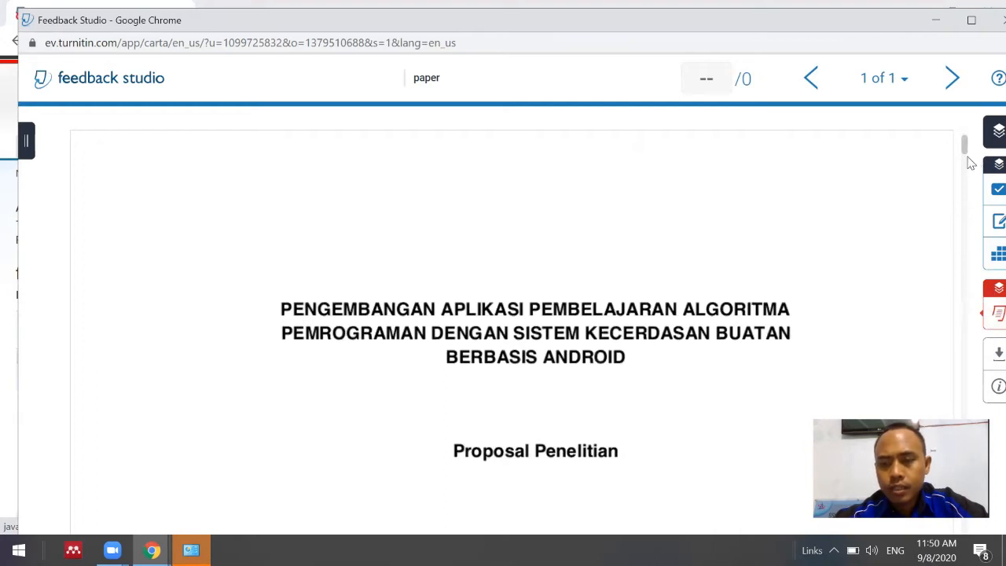
# Step: Examine the paper's similarity report, its All Sources list and the download options, and close the report
pyautogui.scroll(-5, 975, 169)
pyautogui.scroll(-5, 983, 191)
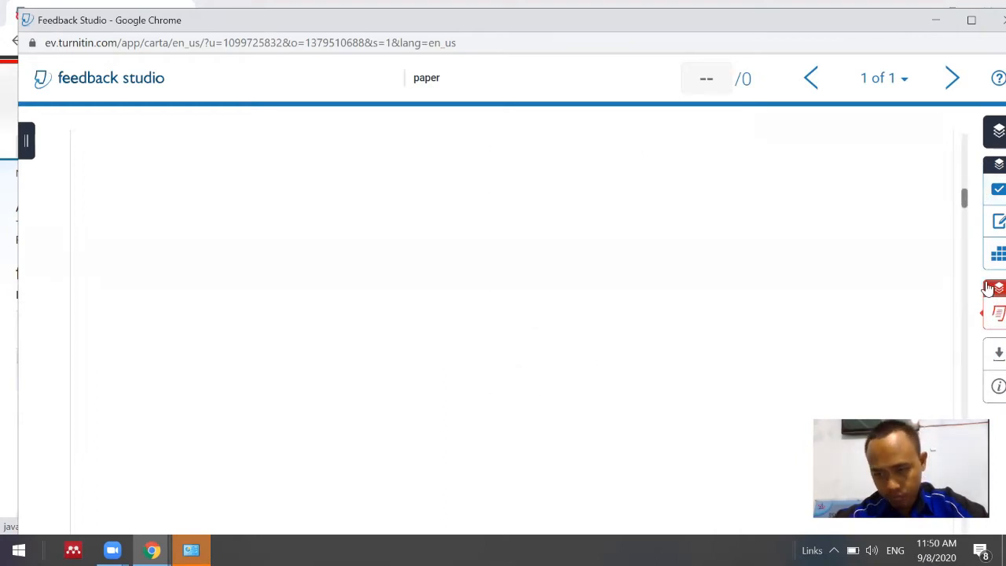
pyautogui.moveTo(992, 314)
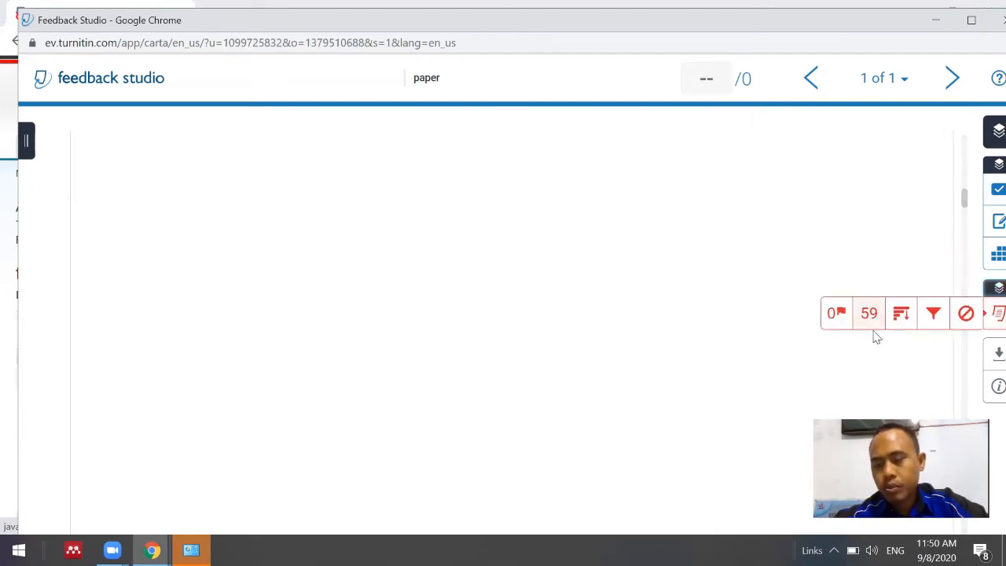
pyautogui.click(902, 313)
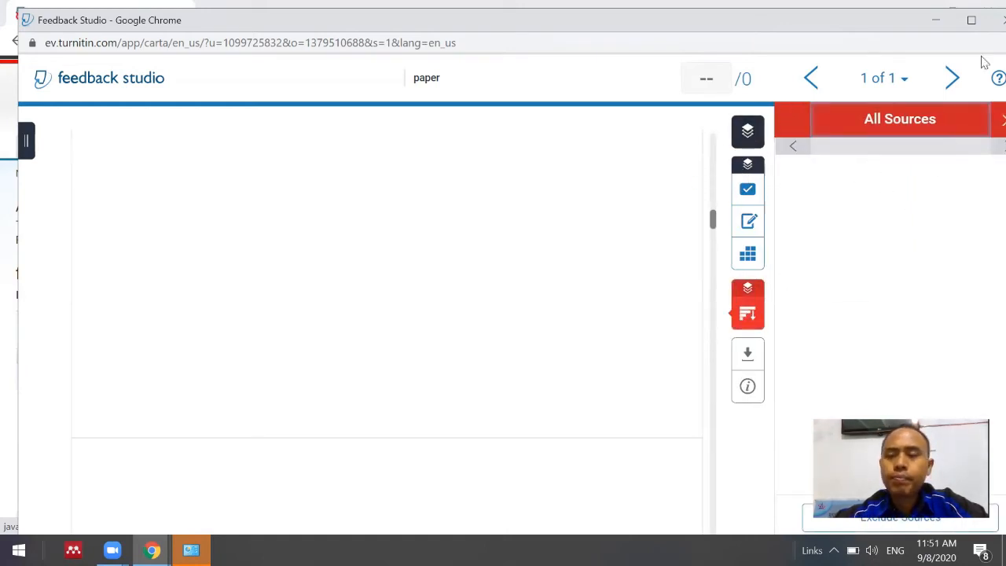
pyautogui.click(748, 355)
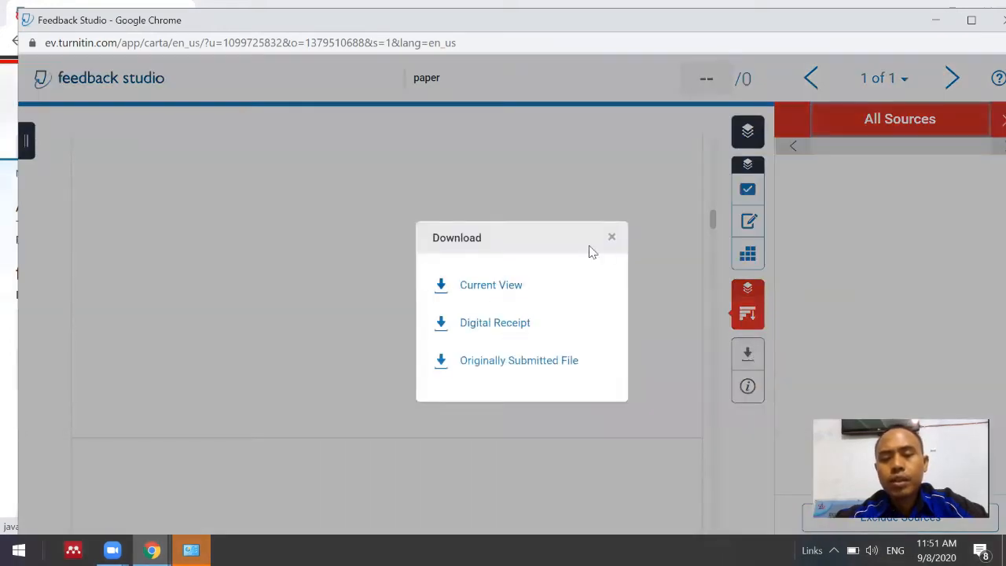
pyautogui.click(611, 239)
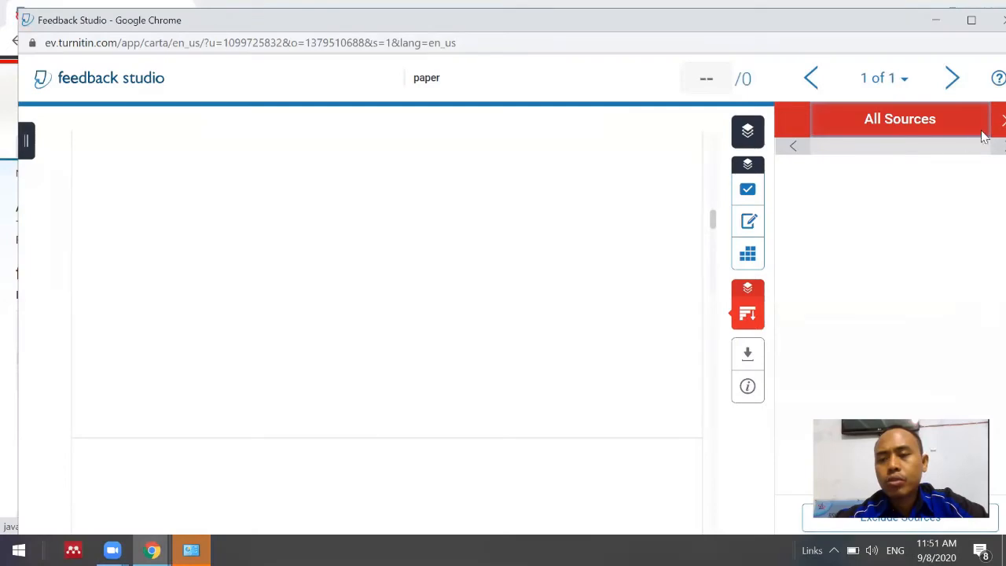
pyautogui.click(1002, 119)
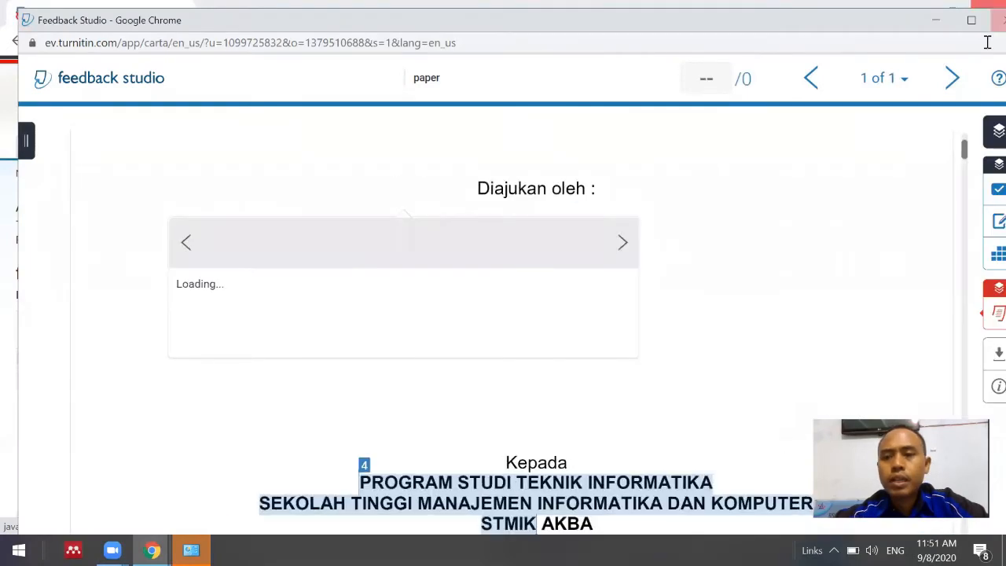
pyautogui.click(997, 20)
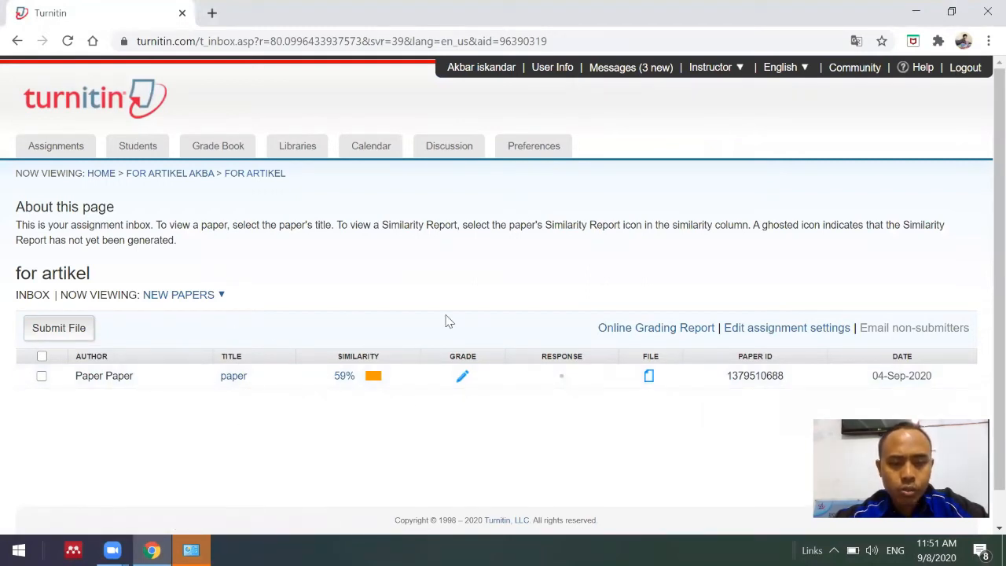
# Step: Review the user information and account settings page, and return to the instructor homepage
pyautogui.click(488, 69)
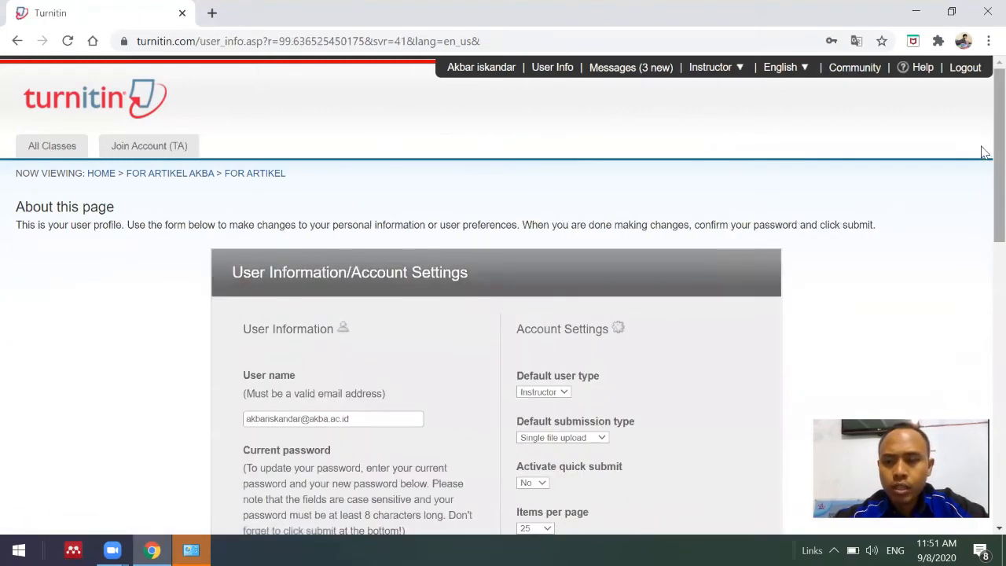
pyautogui.scroll(-2, 986, 268)
pyautogui.scroll(-5, 985, 356)
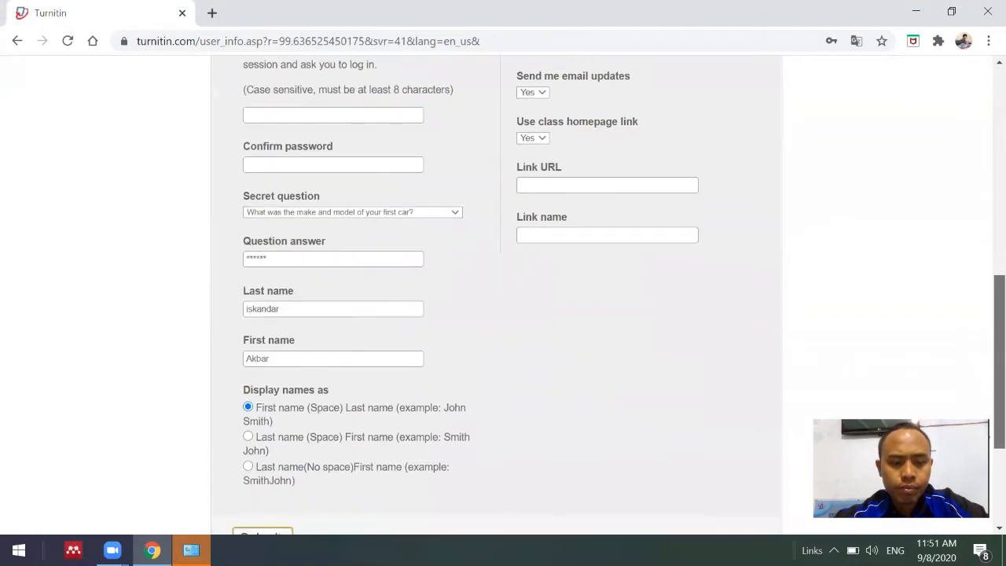
pyautogui.scroll(10, 854, 96)
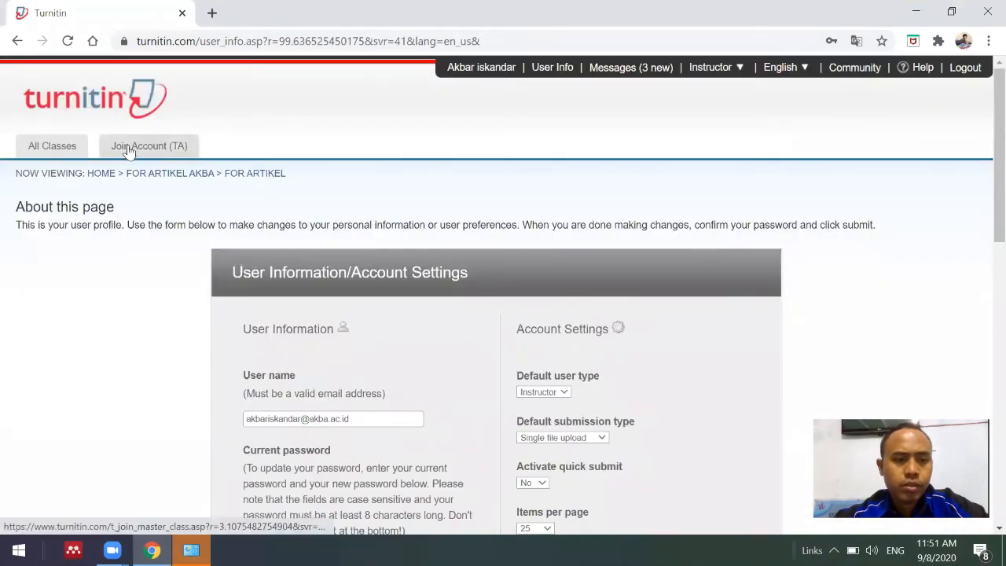
pyautogui.click(103, 176)
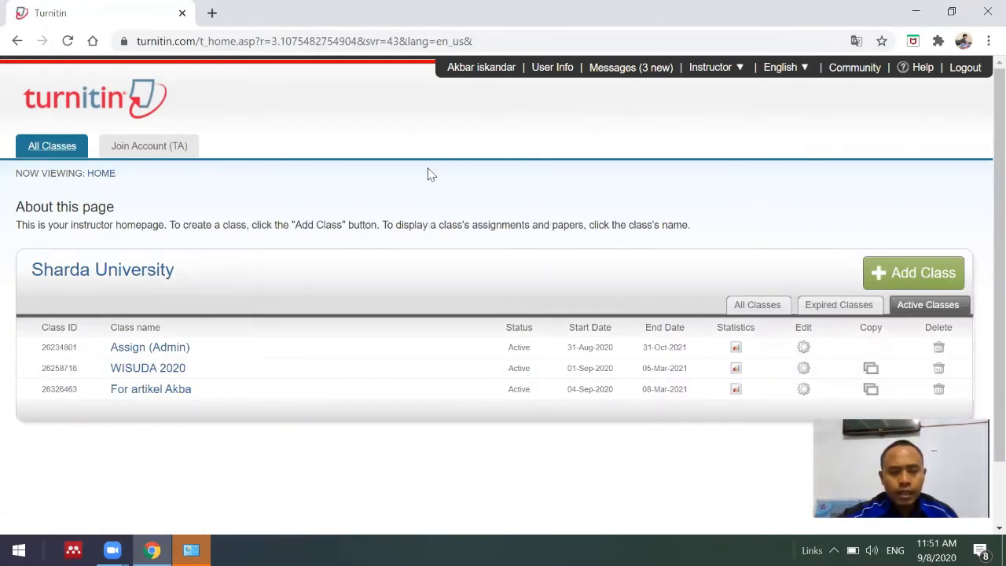
# Step: Open the single file upload form for the for artikel assignment in the For artikel Akba class, and show the desktop
pyautogui.click(153, 393)
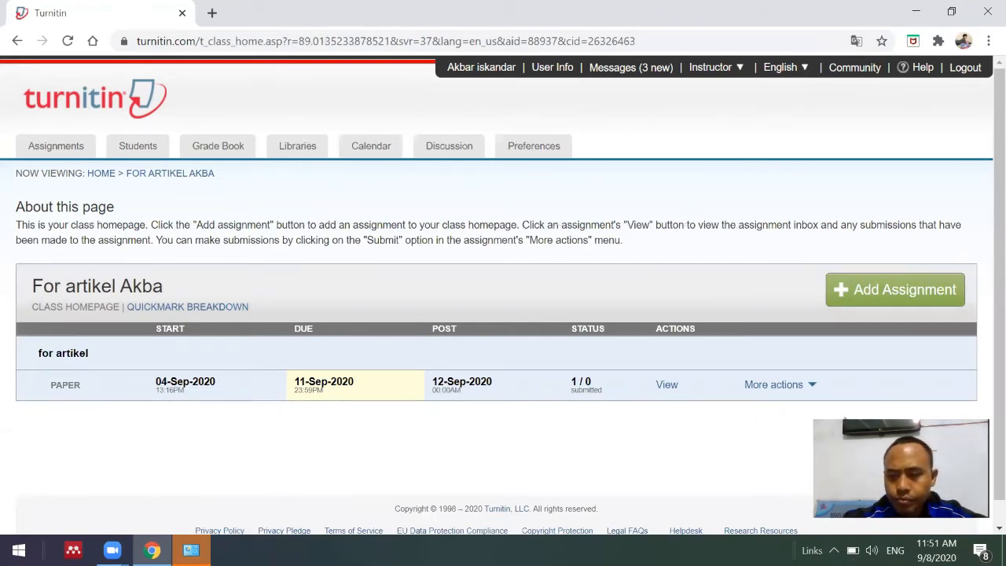
pyautogui.click(668, 386)
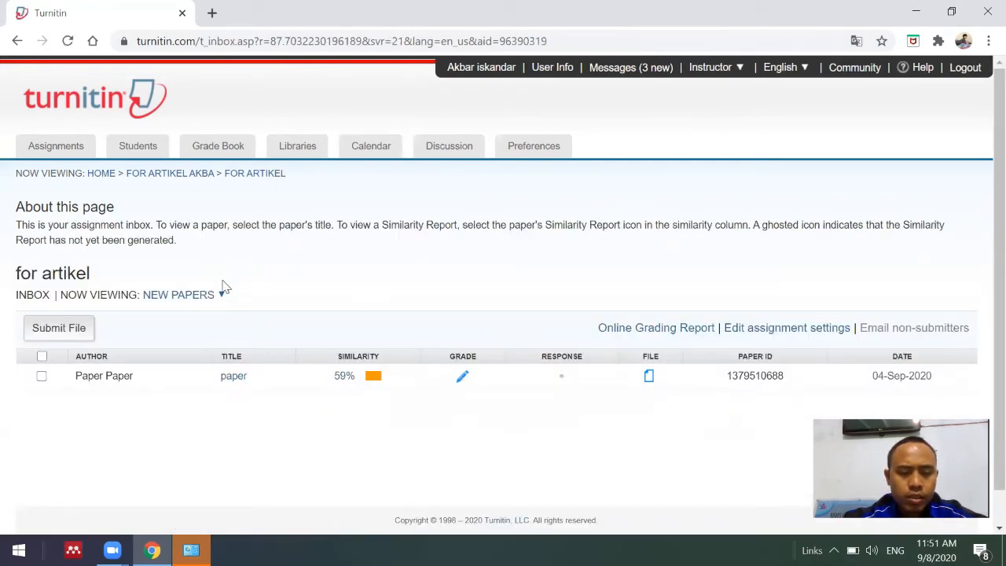
pyautogui.click(59, 328)
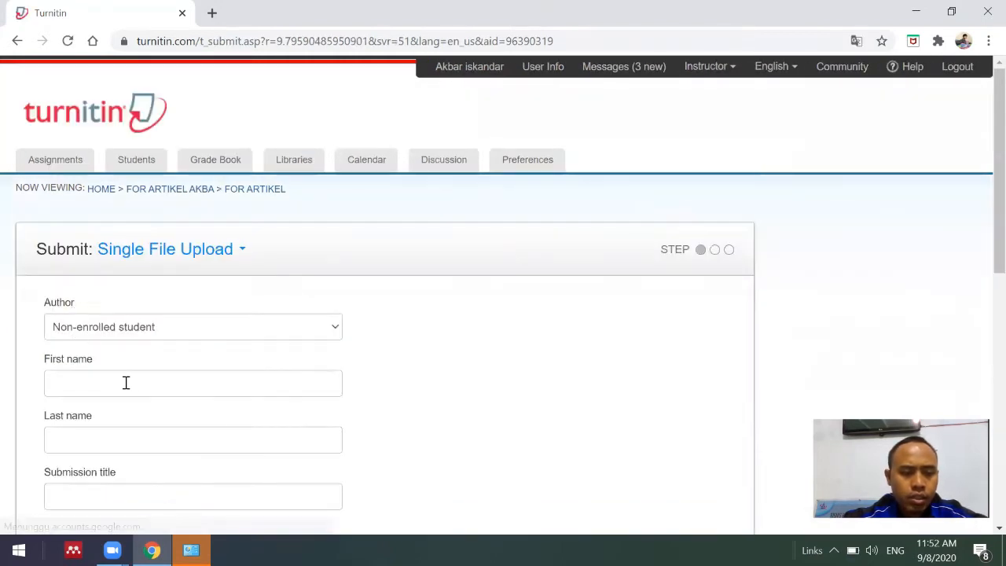
pyautogui.click(106, 384)
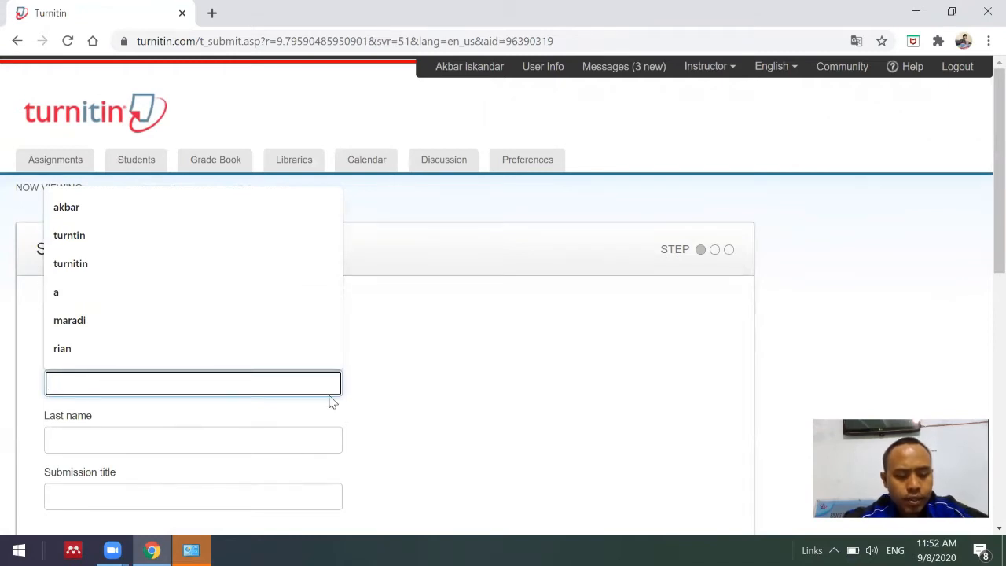
pyautogui.press('super+d')
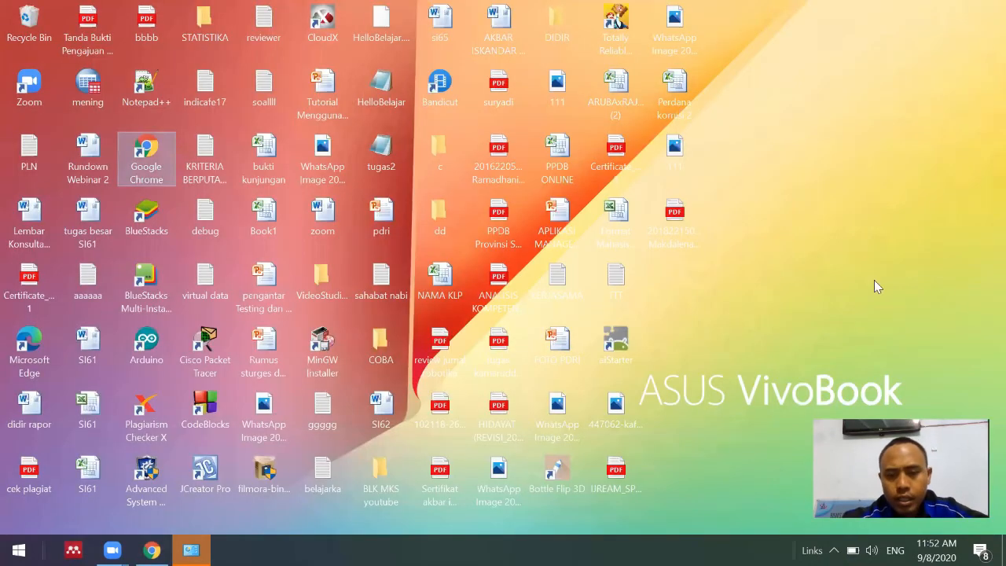
pyautogui.click(679, 211)
pyautogui.doubleClick(680, 211)
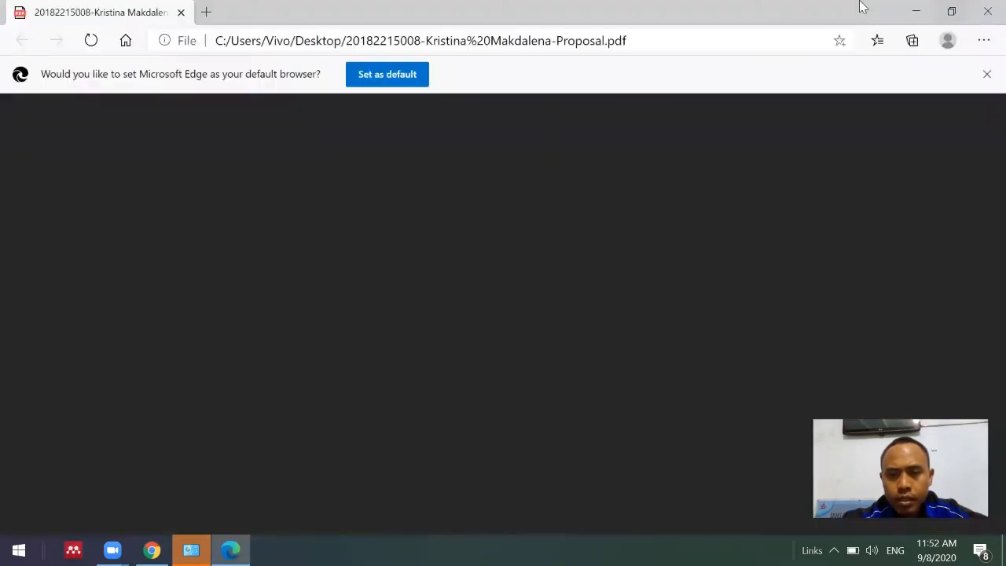
pyautogui.click(987, 10)
# Step: Open the student's sentiment analysis proposal PDF from the desktop and copy the author's full name from its approval page
pyautogui.click(502, 169)
pyautogui.doubleClick(504, 168)
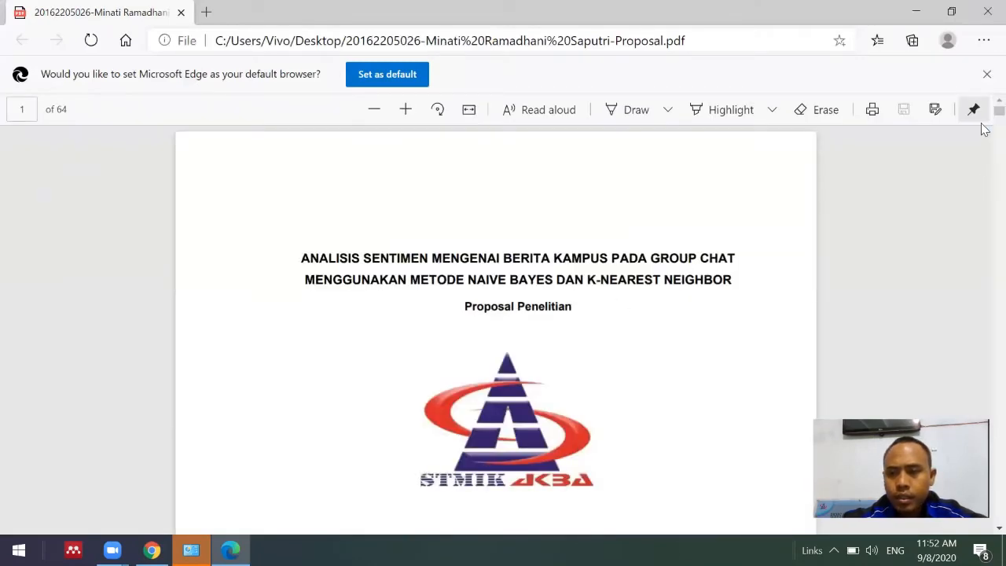
pyautogui.scroll(-10, 983, 127)
pyautogui.scroll(8, 983, 125)
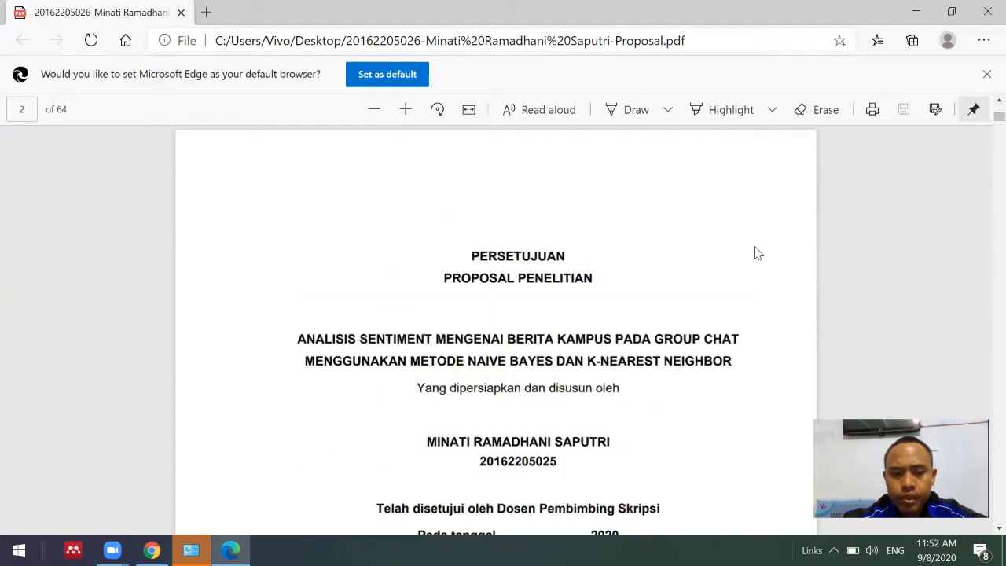
pyautogui.moveTo(431, 442); pyautogui.dragTo(612, 443)
pyautogui.hotkey('ctrl', 'c')
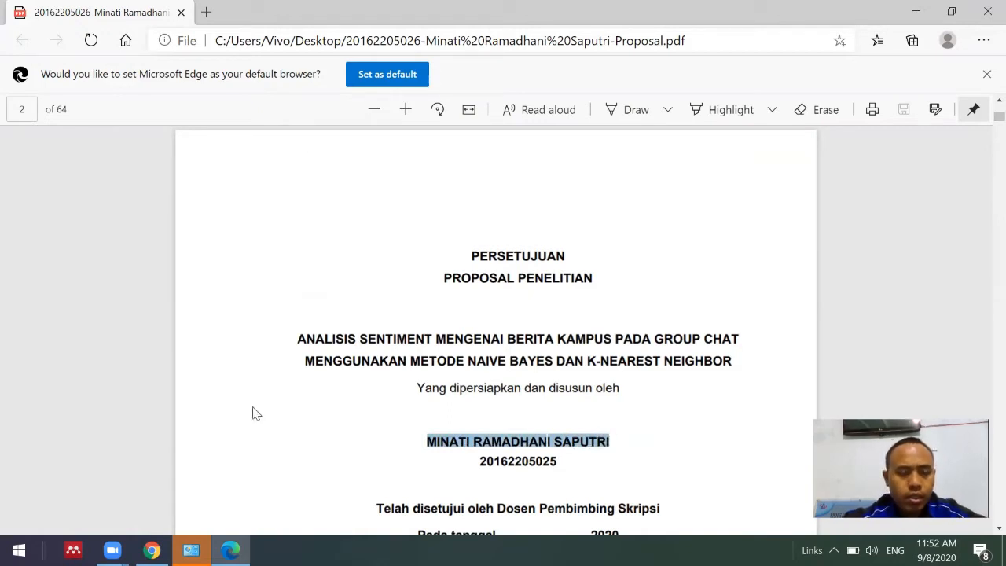
# Step: Switch back to Turnitin and enter the author's first name and last name, splitting the copied full name between the two fields
pyautogui.click(152, 550)
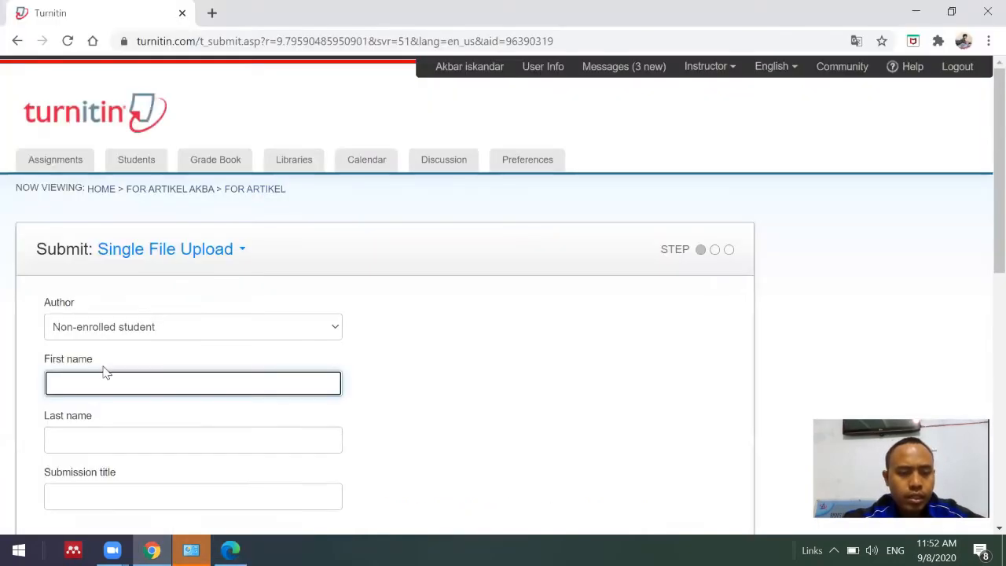
pyautogui.click(101, 385)
pyautogui.hotkey('ctrl', 'v')
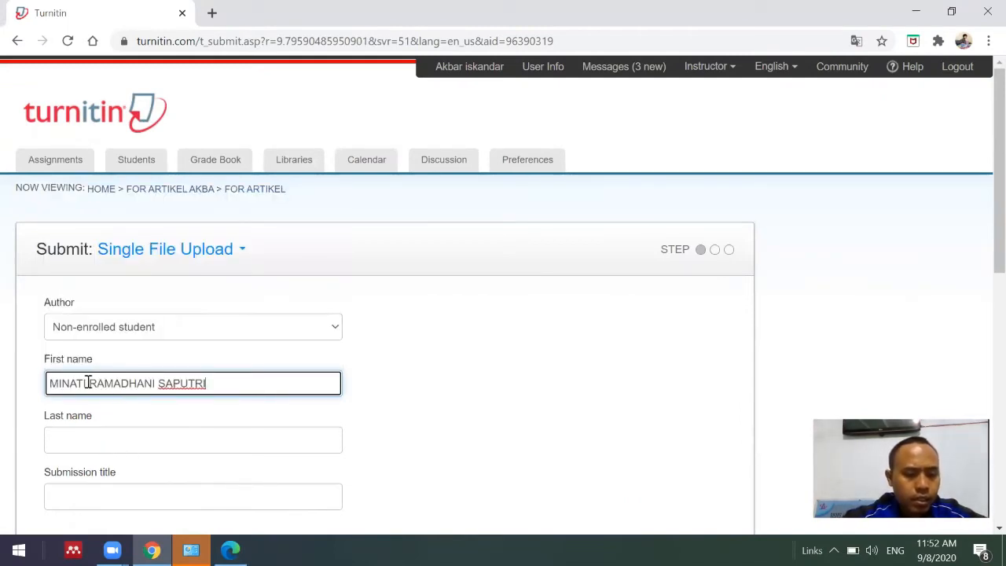
pyautogui.moveTo(90, 384); pyautogui.dragTo(290, 380)
pyautogui.hotkey('ctrl', 'c')
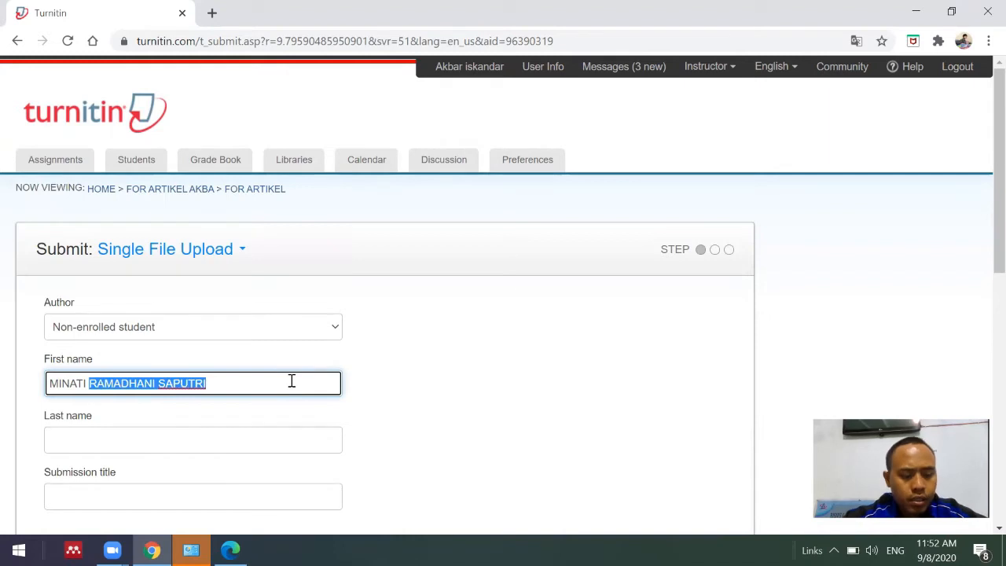
pyautogui.press('BackSpace')
pyautogui.click(145, 441)
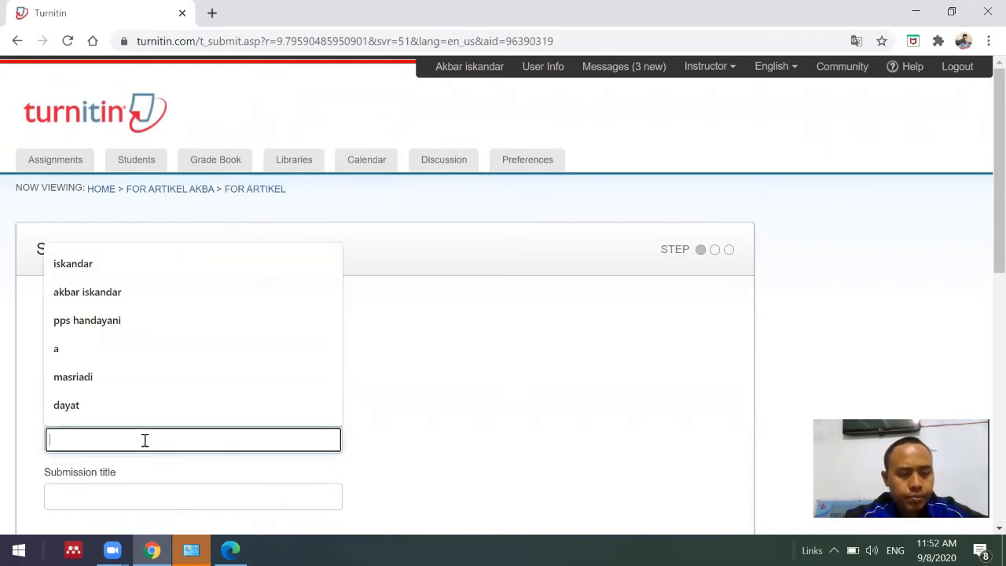
pyautogui.hotkey('ctrl', 'v')
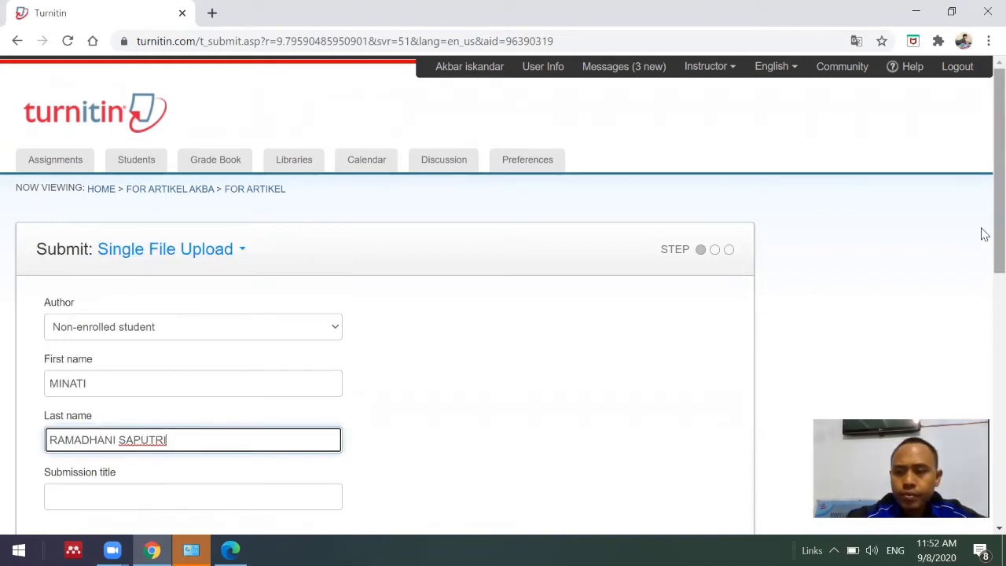
# Step: Copy the proposal's title "ANALISIS SENTIMENT MENGENAI BERITA KAMPUS PADA GROUP CHAT MENGGUNAKAN METODE NAIVE BAYES DAN K-NEAREST NEIGHBOR" into the submission title
pyautogui.scroll(-3, 983, 260)
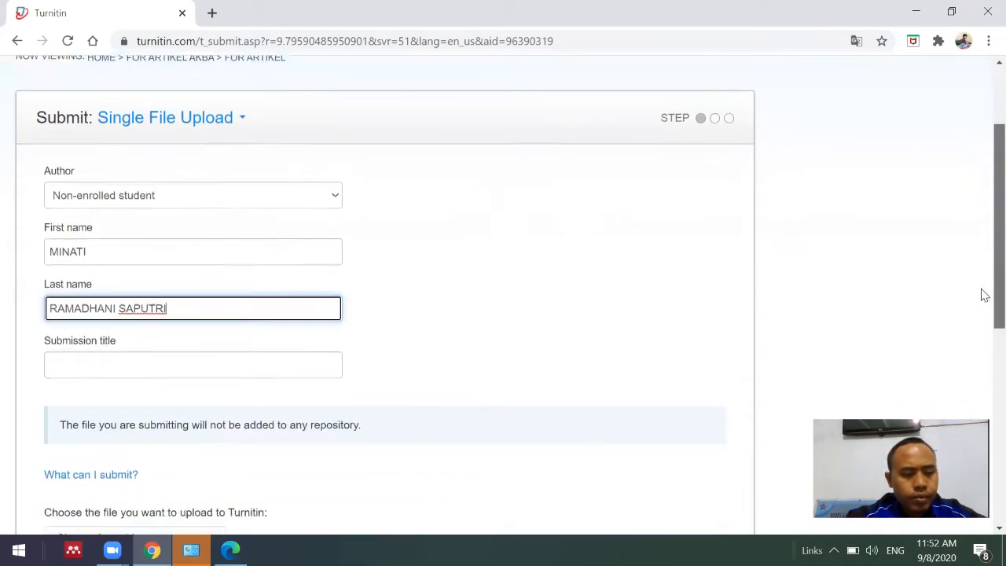
pyautogui.click(134, 314)
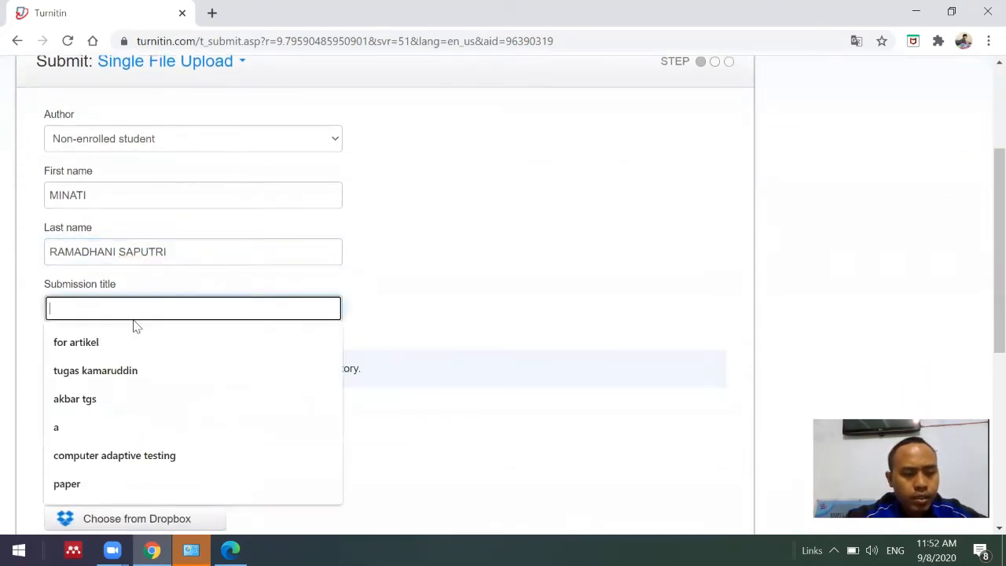
pyautogui.hotkey('alt', 'Tab')
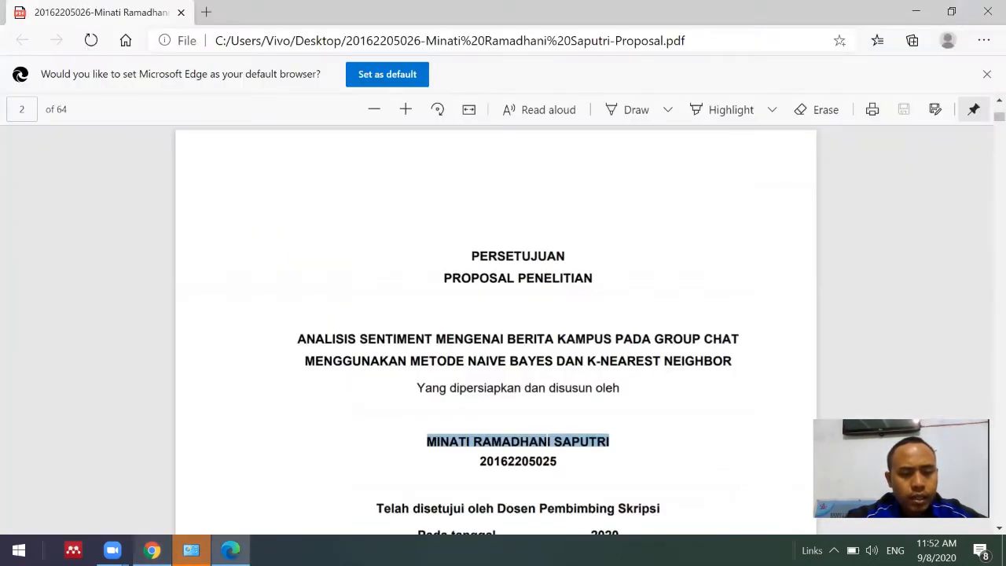
pyautogui.moveTo(296, 343); pyautogui.dragTo(729, 364)
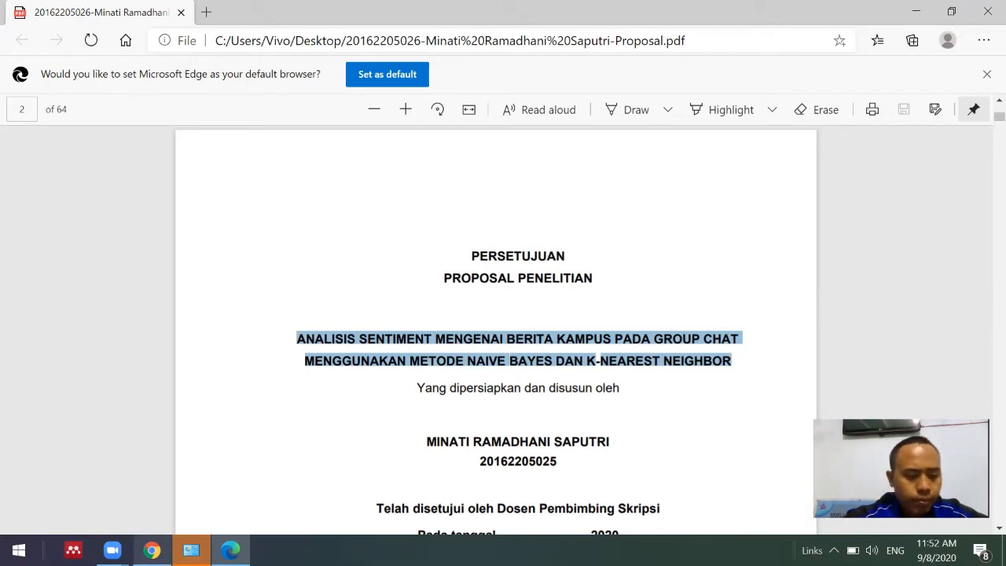
pyautogui.click(151, 550)
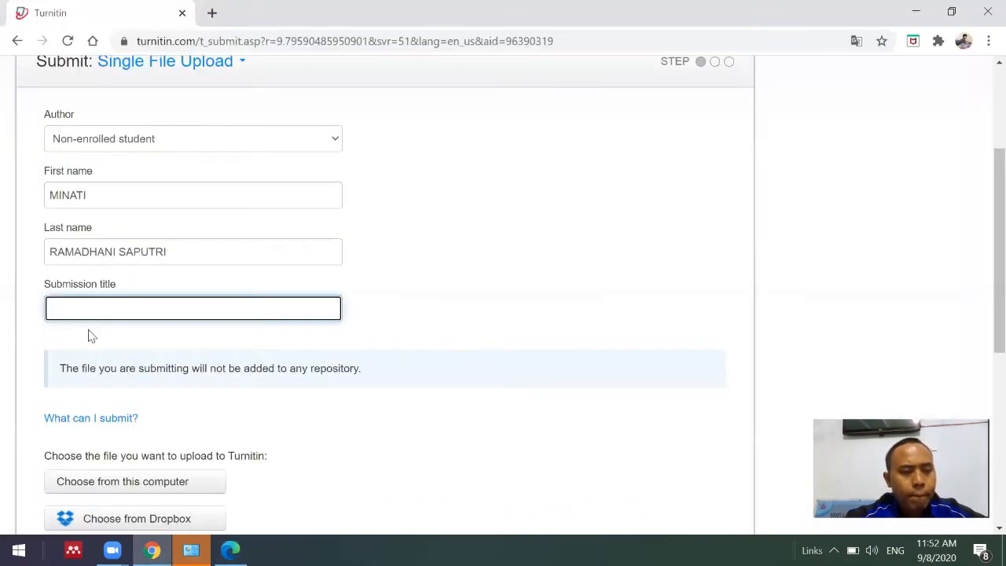
pyautogui.hotkey('ctrl', 'v')
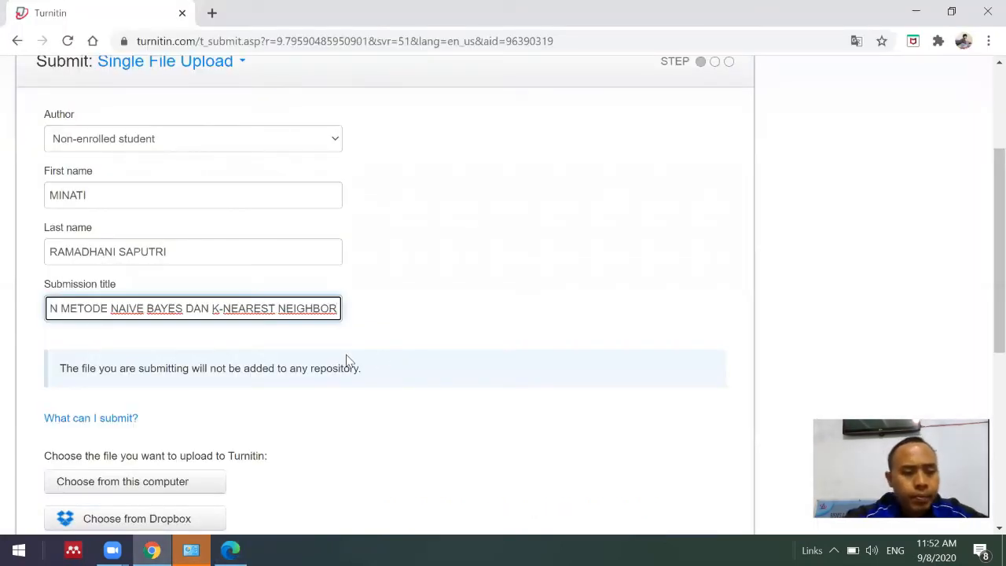
# Step: Choose the same student's proposal PDF from the computer's Desktop folder as the file for the submission
pyautogui.scroll(-2, 985, 168)
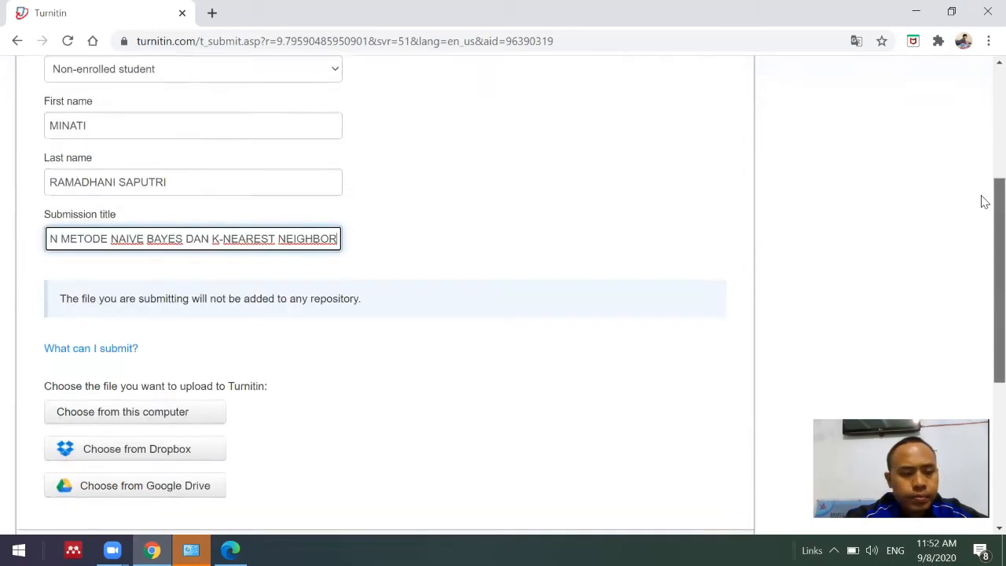
pyautogui.scroll(1, 985, 234)
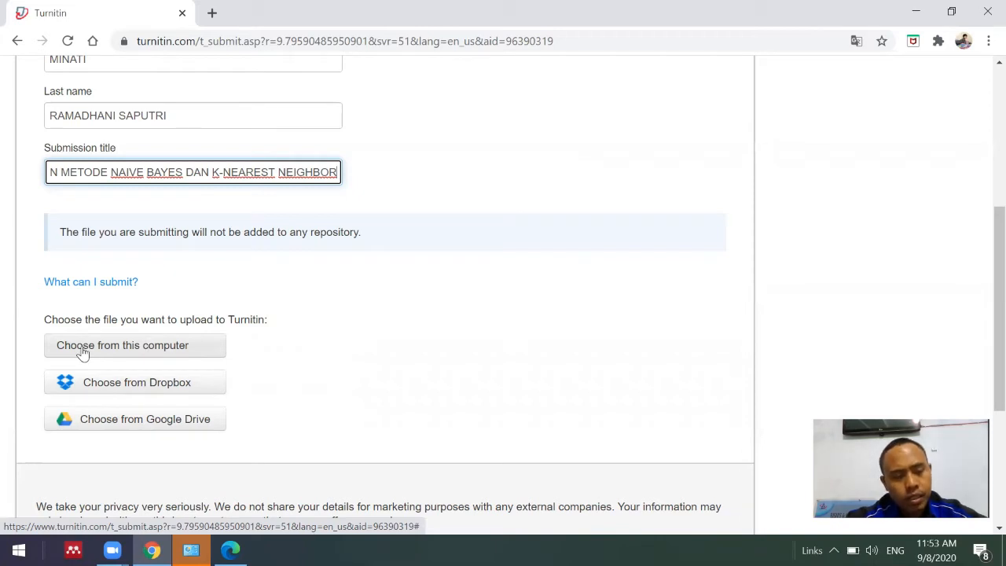
pyautogui.click(169, 348)
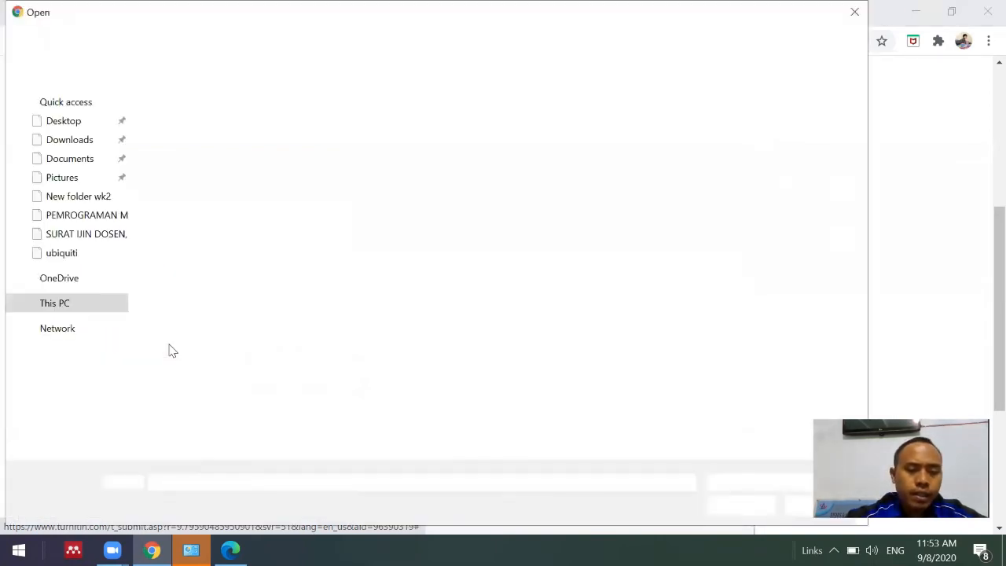
pyautogui.click(75, 124)
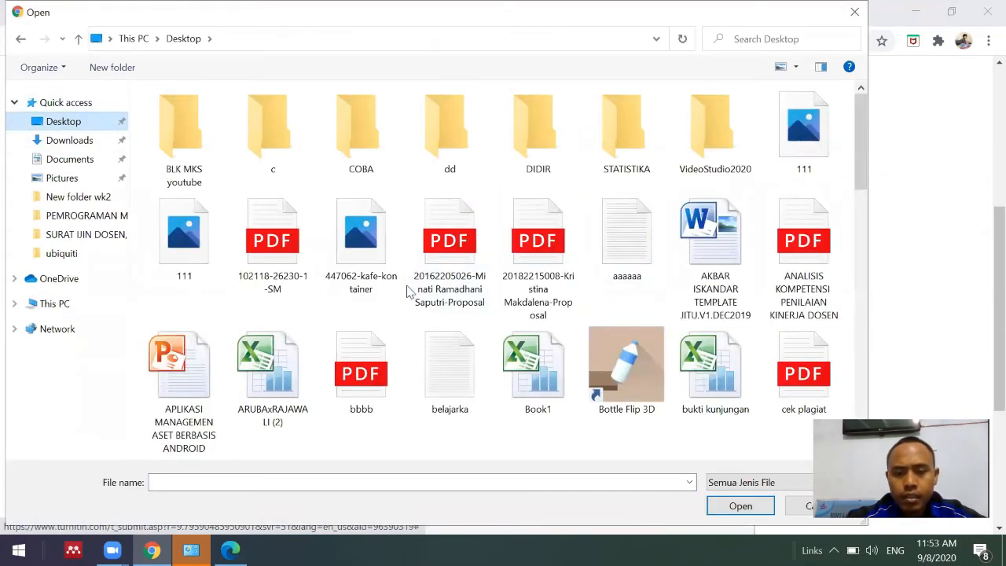
pyautogui.click(470, 258)
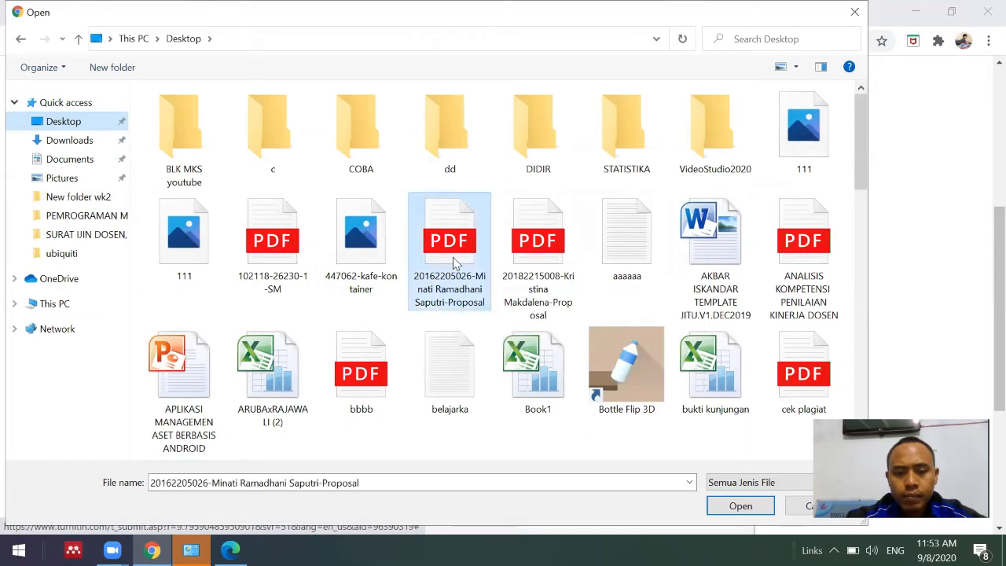
pyautogui.click(749, 511)
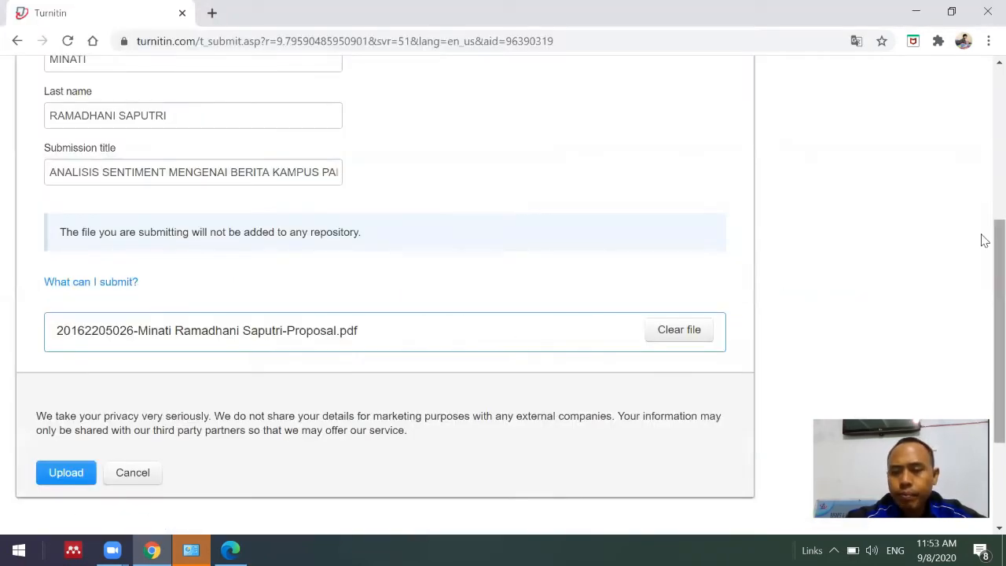
# Step: Upload the chosen proposal PDF and wait for its processing to reach the confirmation preview
pyautogui.scroll(-2, 982, 259)
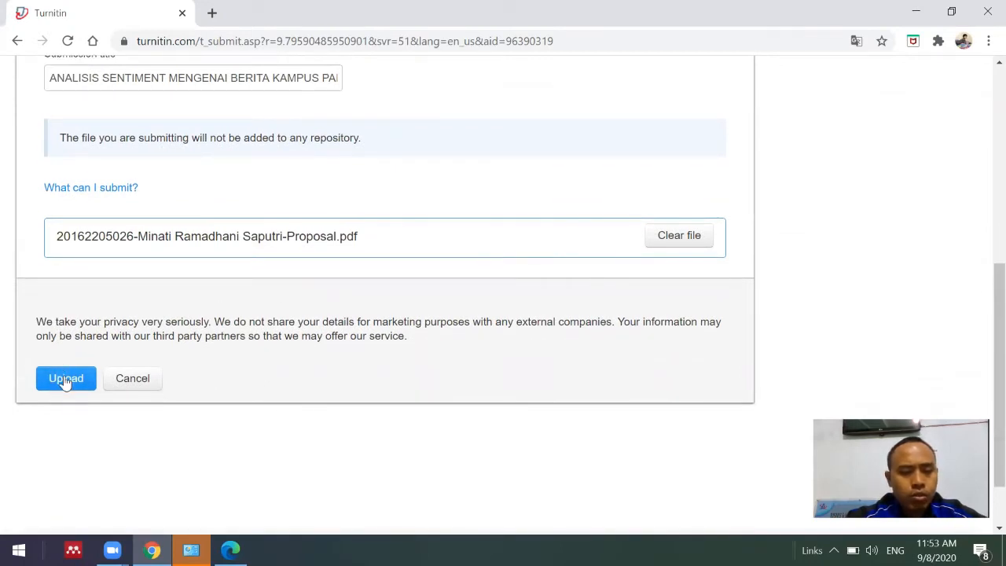
pyautogui.click(67, 381)
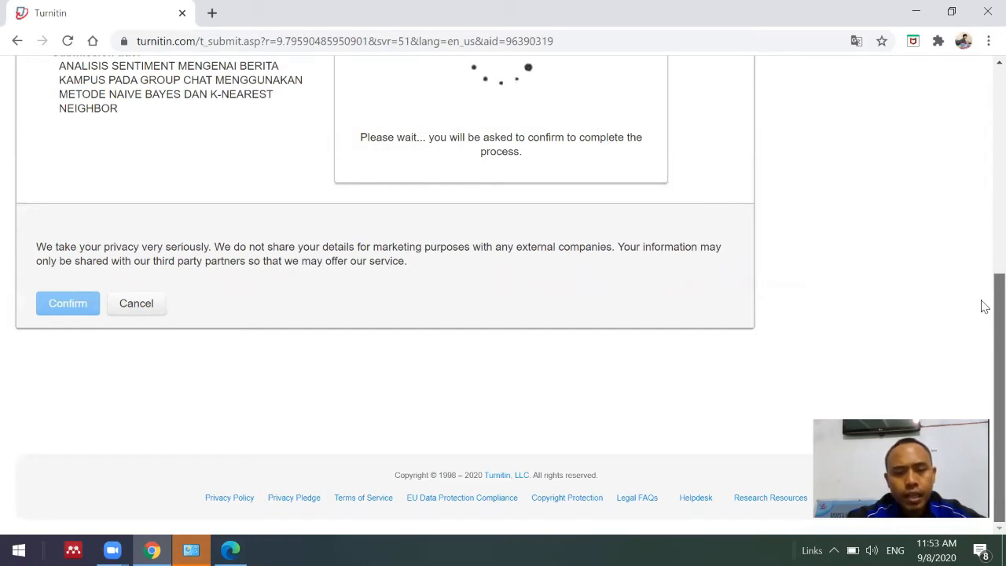
pyautogui.scroll(2, 983, 302)
pyautogui.scroll(-1, 986, 212)
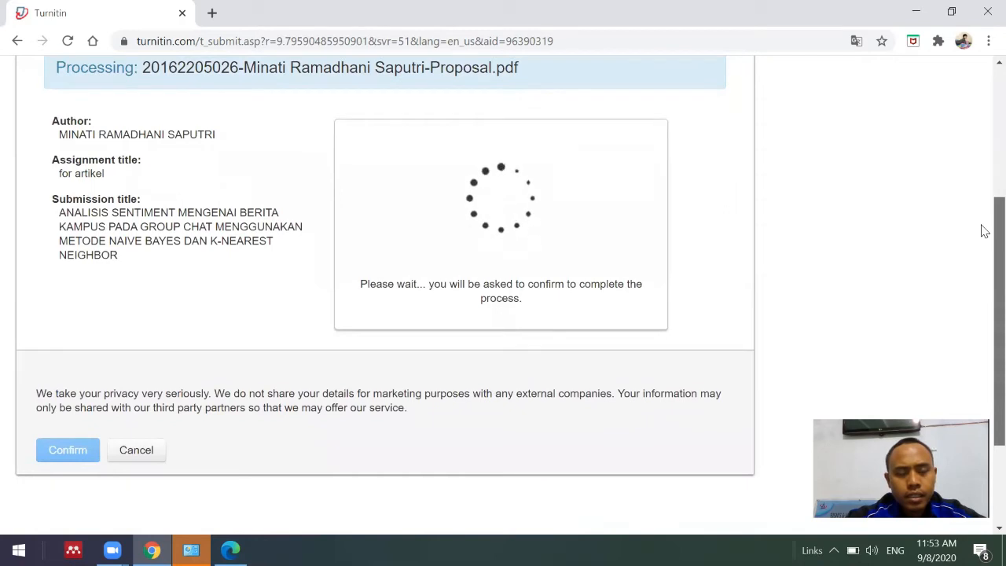
pyautogui.scroll(1, 985, 220)
pyautogui.scroll(-1, 985, 218)
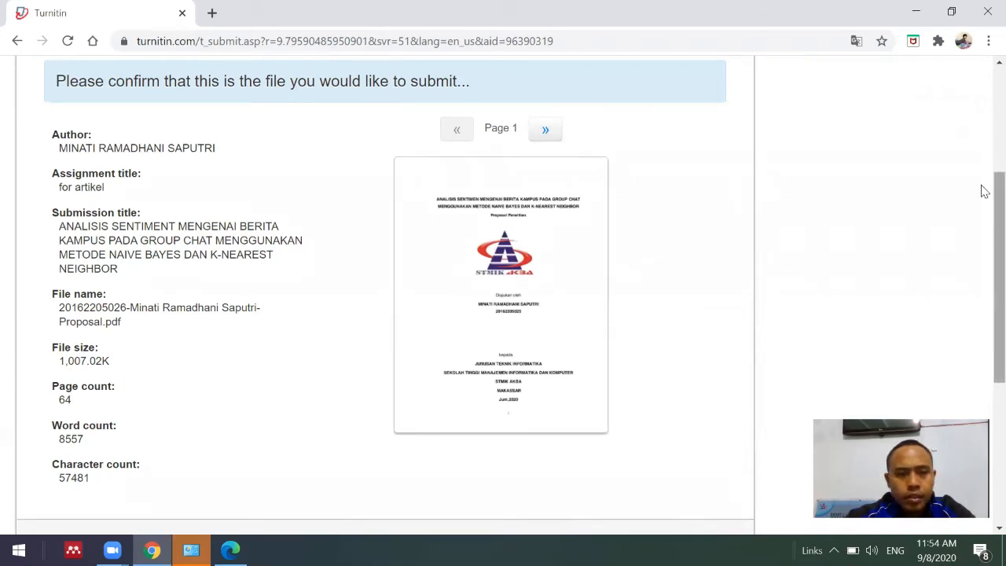
# Step: Confirm the submission of the proposal and go to the assignment inbox
pyautogui.moveTo(985, 202); pyautogui.dragTo(982, 307)
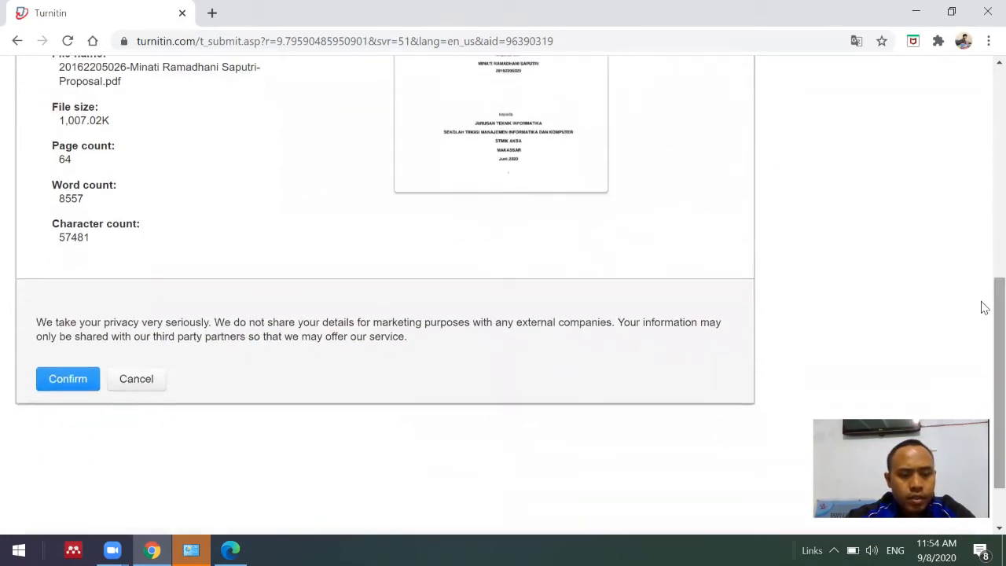
pyautogui.click(69, 386)
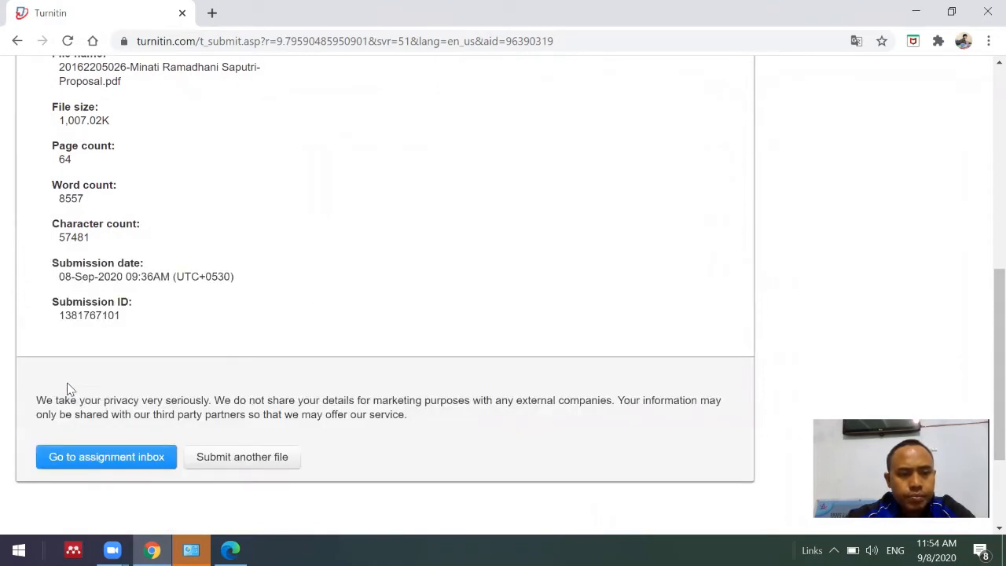
pyautogui.click(141, 459)
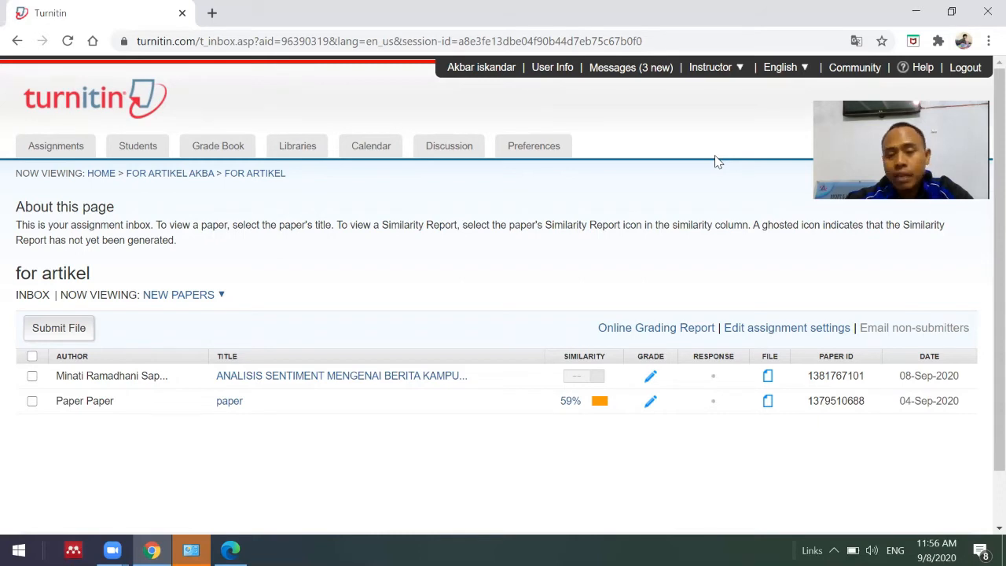
# Step: Reload the for artikel inbox to check whether the new paper's similarity report is ready
pyautogui.click(69, 43)
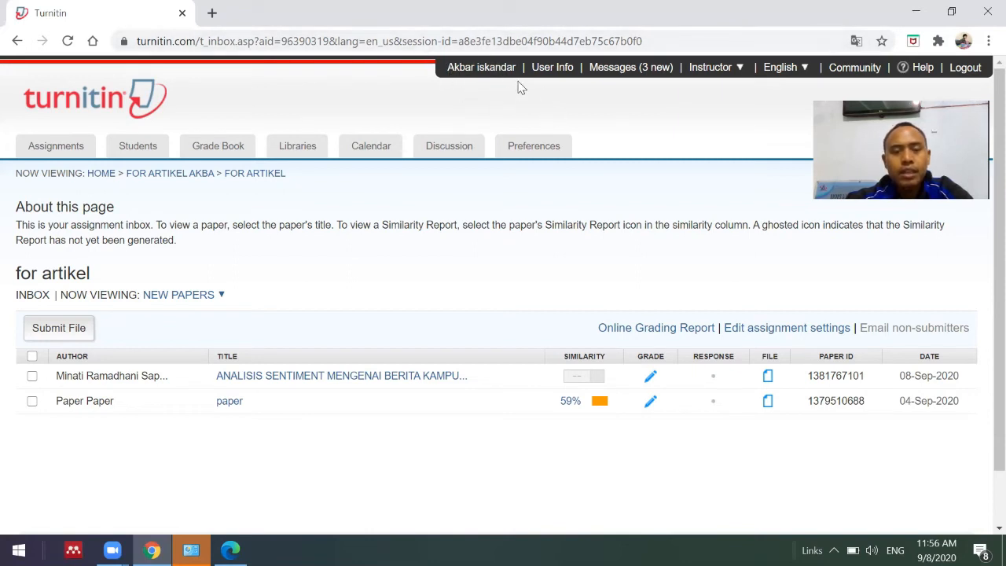
pyautogui.click(684, 41)
pyautogui.press('Return')
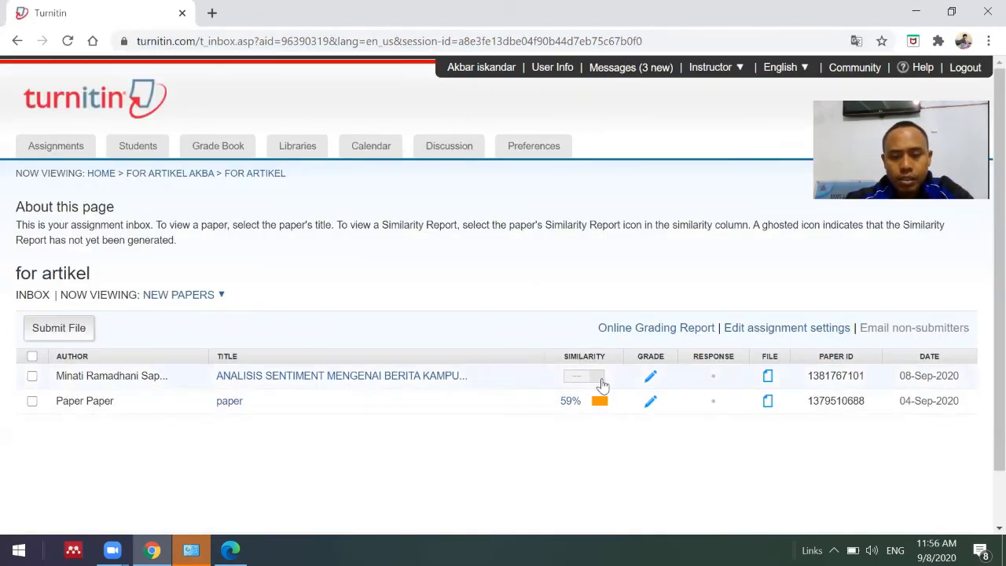
# Step: Refresh the assignment inbox repeatedly to check the pending similarity report of the newly submitted proposal
pyautogui.click(69, 42)
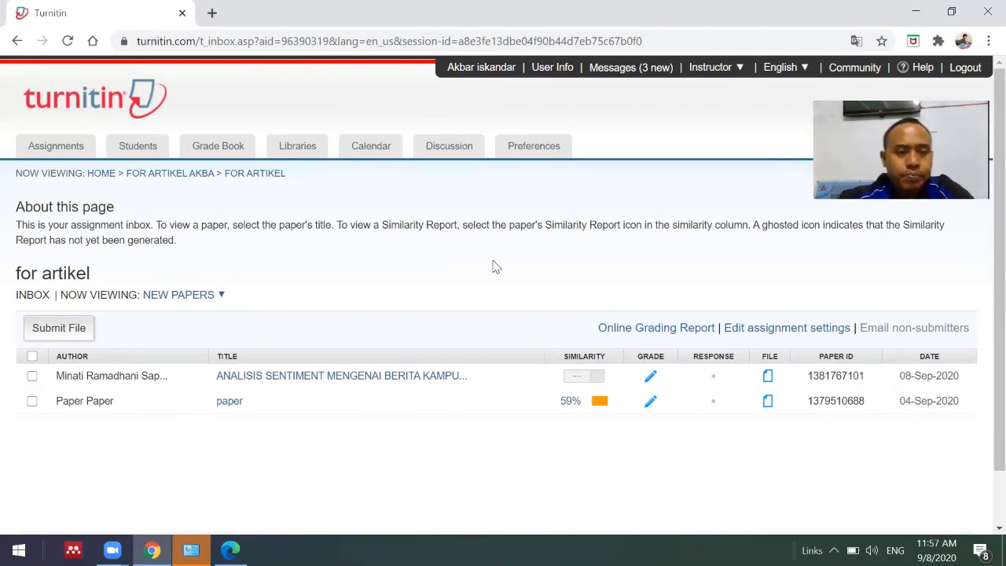
pyautogui.click(68, 42)
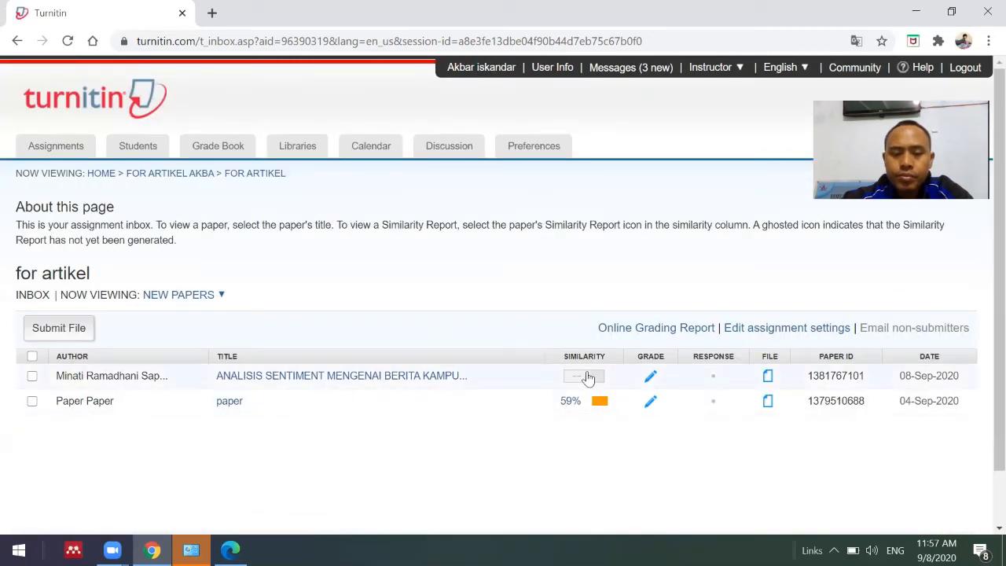
pyautogui.click(68, 43)
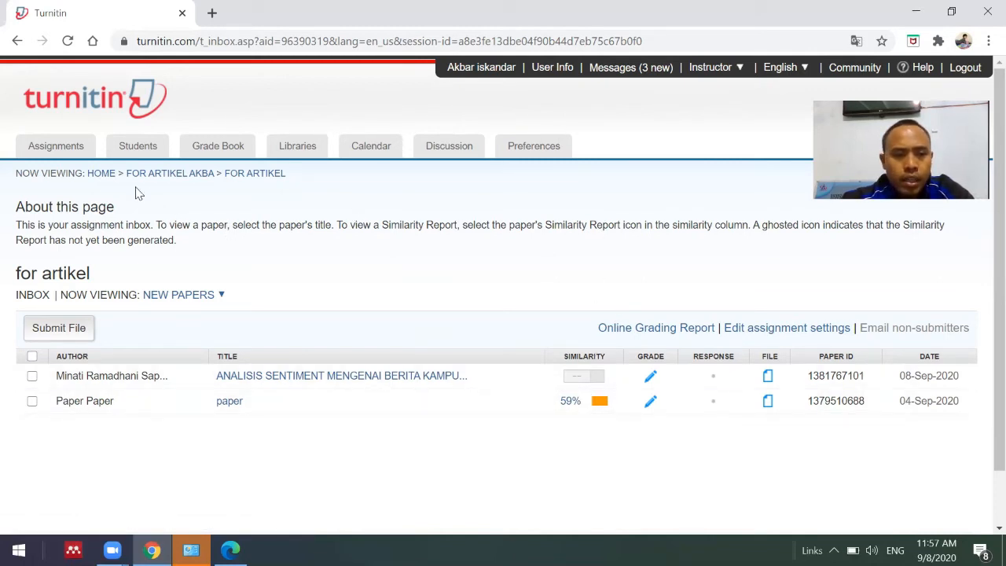
# Step: Return to the class list, reopen the for artikel inbox of the For artikel Akba class and start another single file submission
pyautogui.click(101, 176)
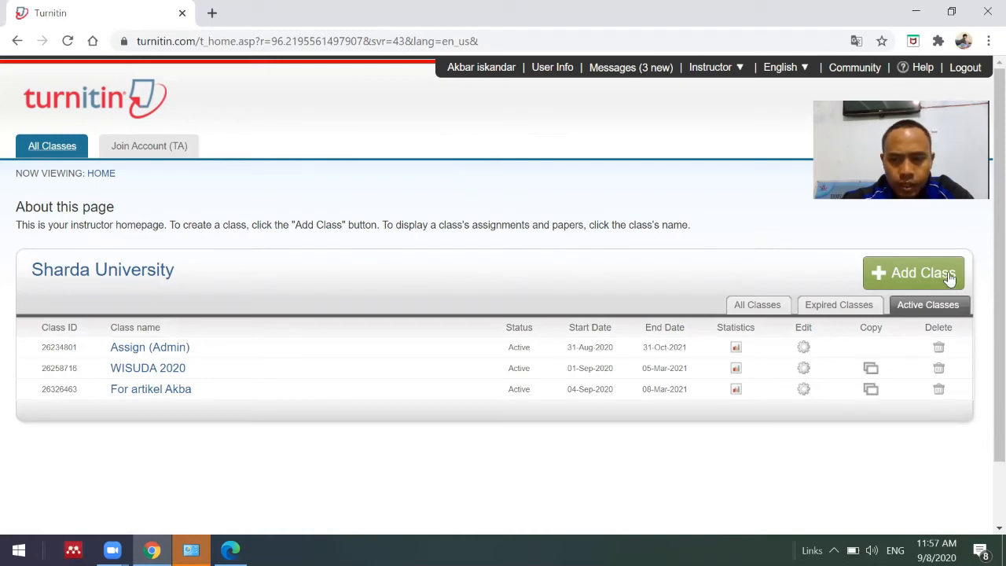
pyautogui.click(155, 397)
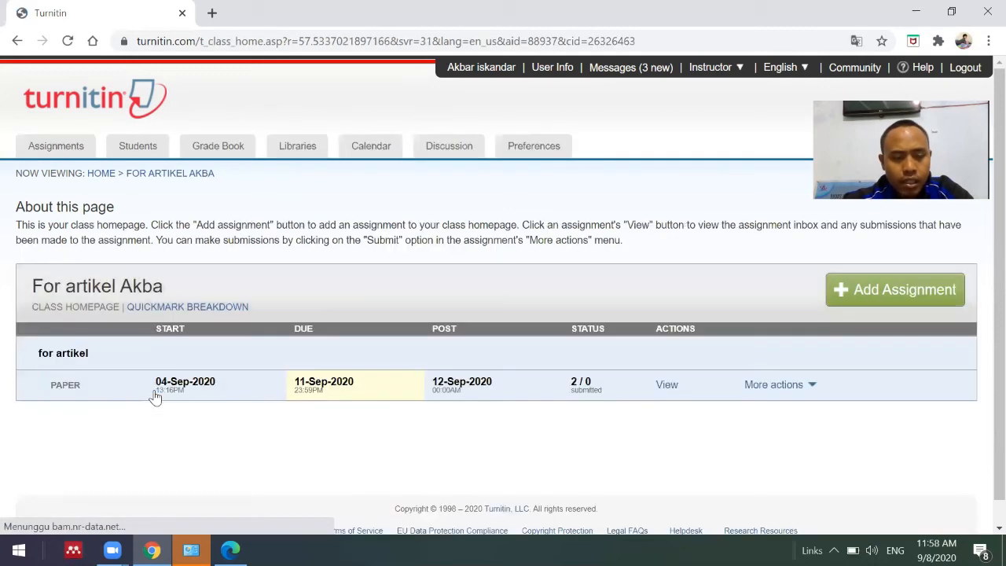
pyautogui.click(670, 390)
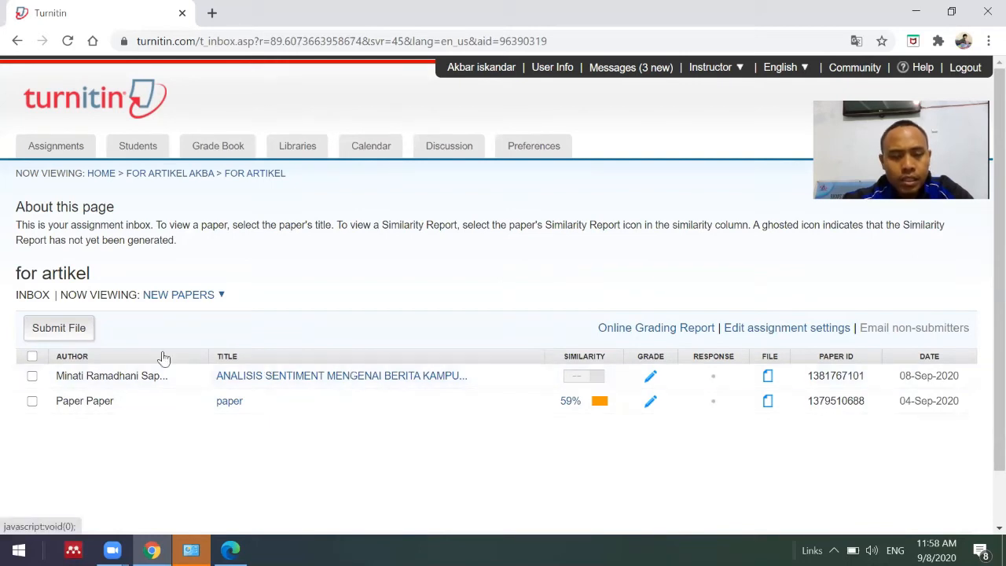
pyautogui.click(76, 335)
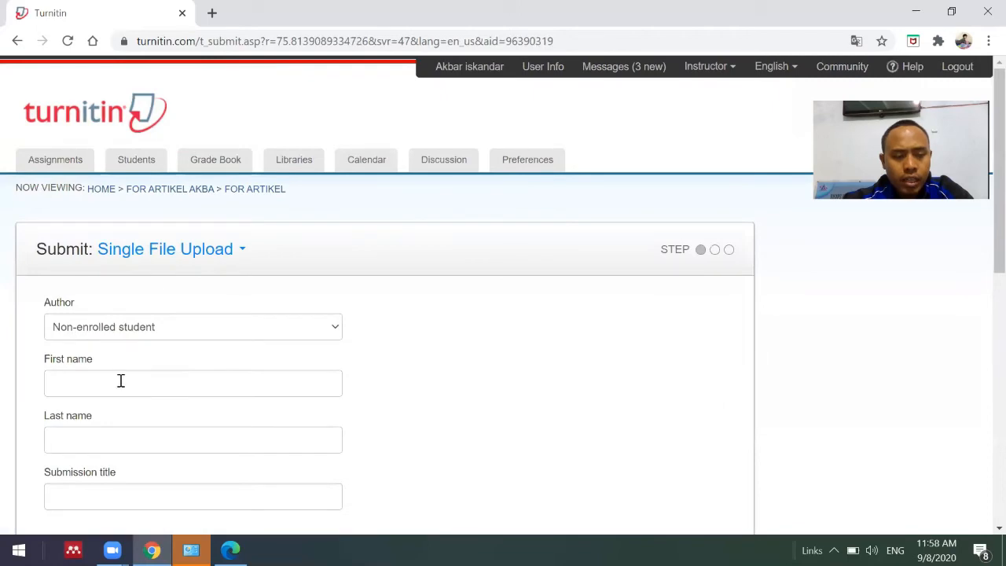
pyautogui.click(120, 382)
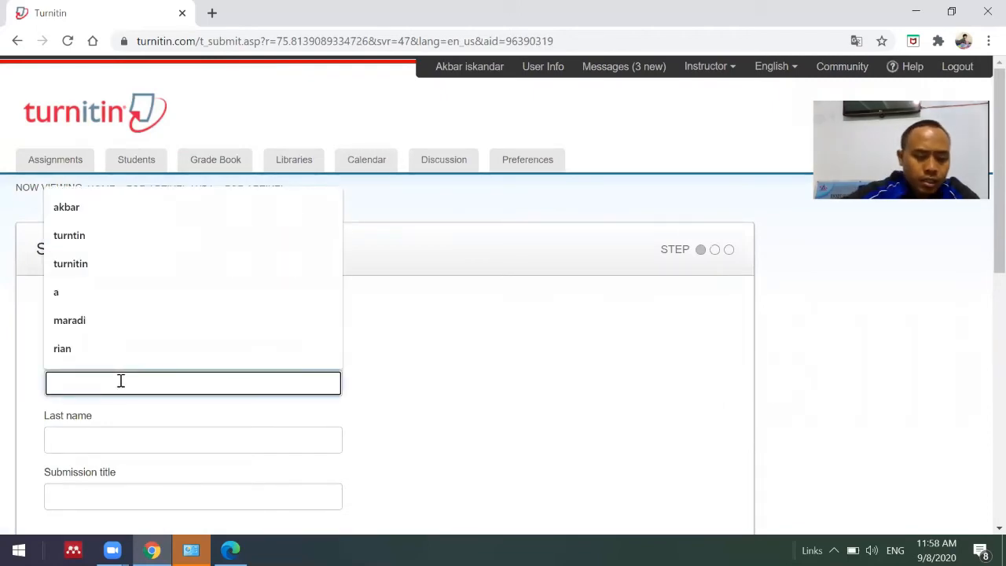
# Step: Open the second student's proposal PDF from the desktop and copy the student's full name from its cover page
pyautogui.press('super+d')
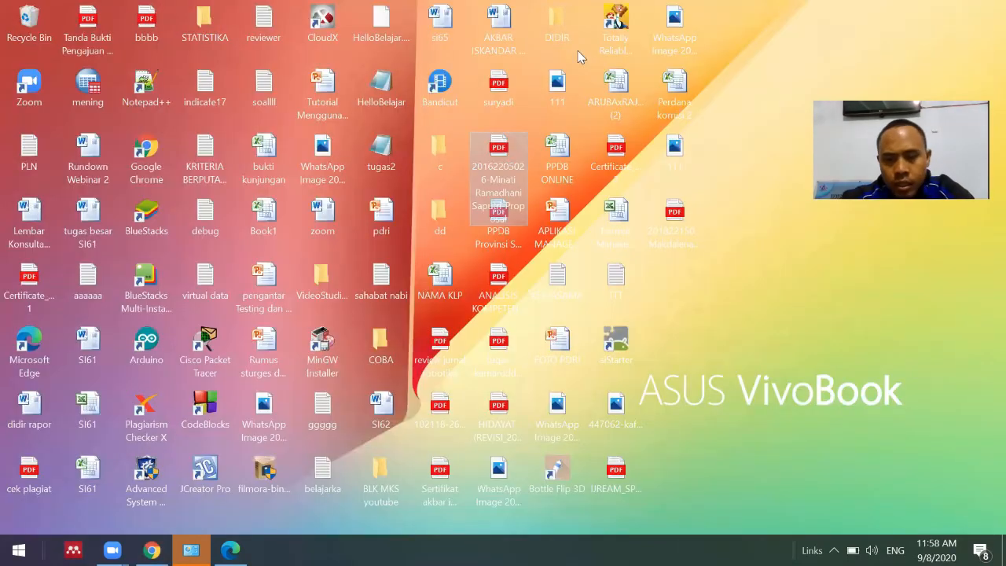
pyautogui.click(499, 342)
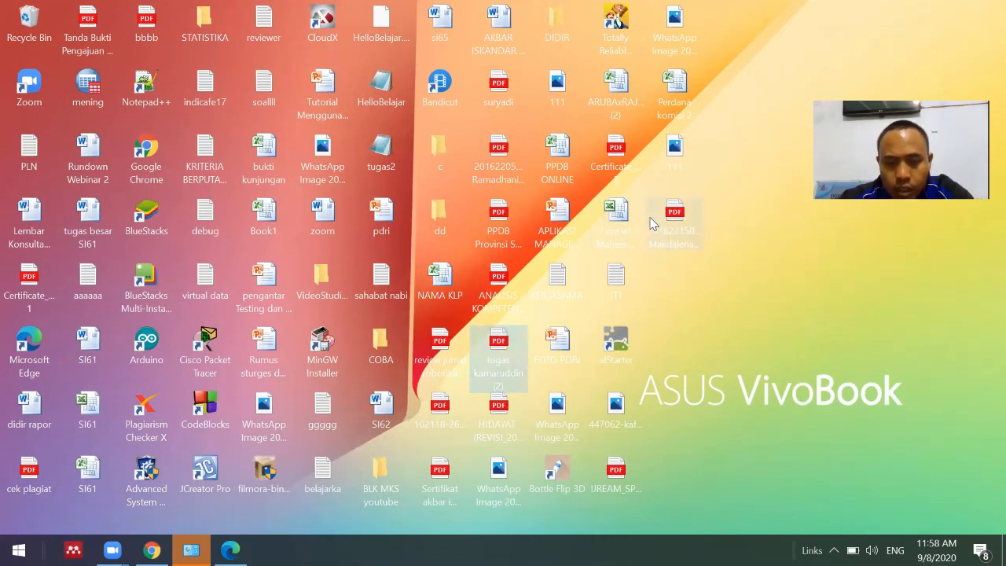
pyautogui.click(673, 219)
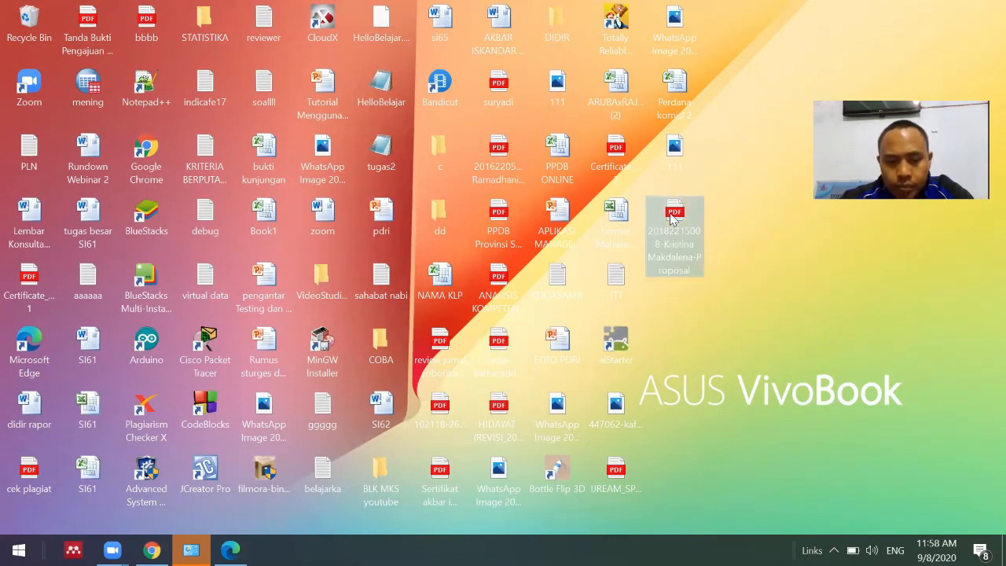
pyautogui.doubleClick(674, 217)
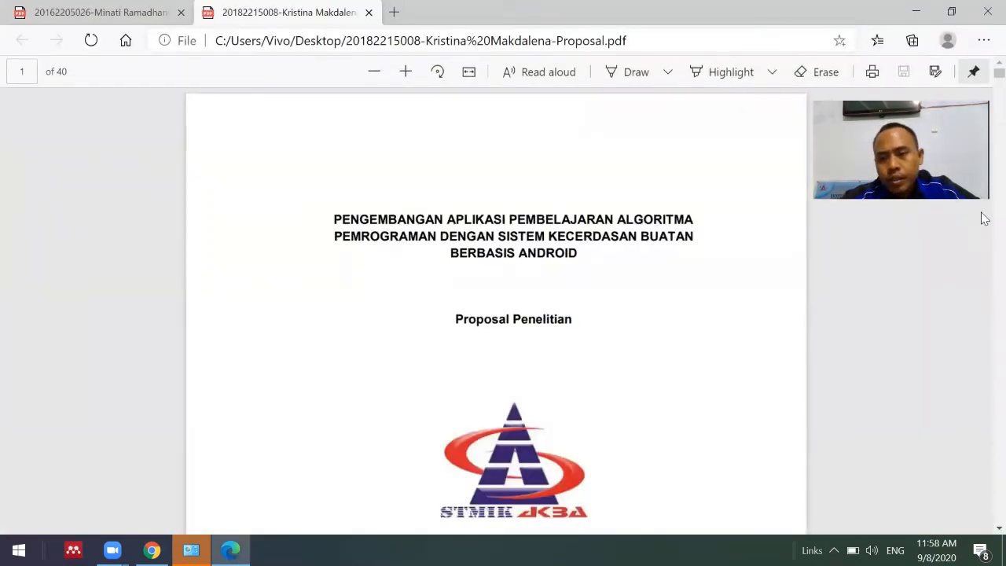
pyautogui.scroll(-3, 671, 353)
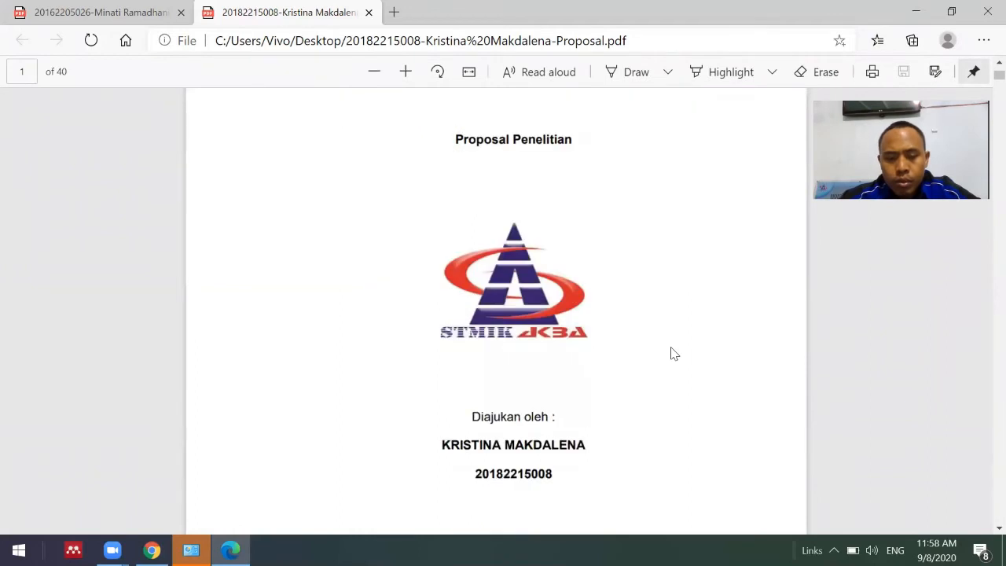
pyautogui.scroll(-1, 671, 353)
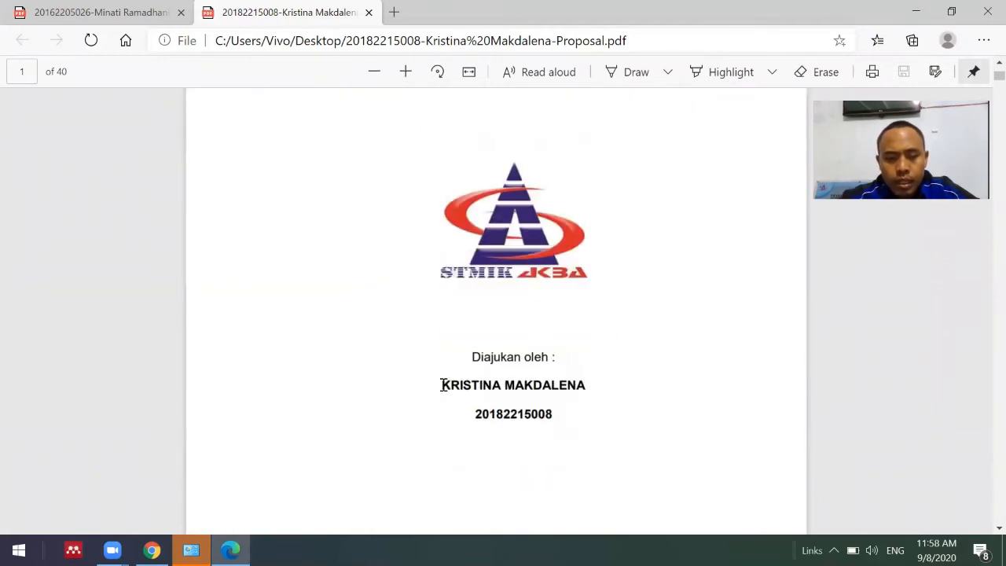
pyautogui.moveTo(442, 385); pyautogui.dragTo(591, 393)
pyautogui.hotkey('ctrl', 'c')
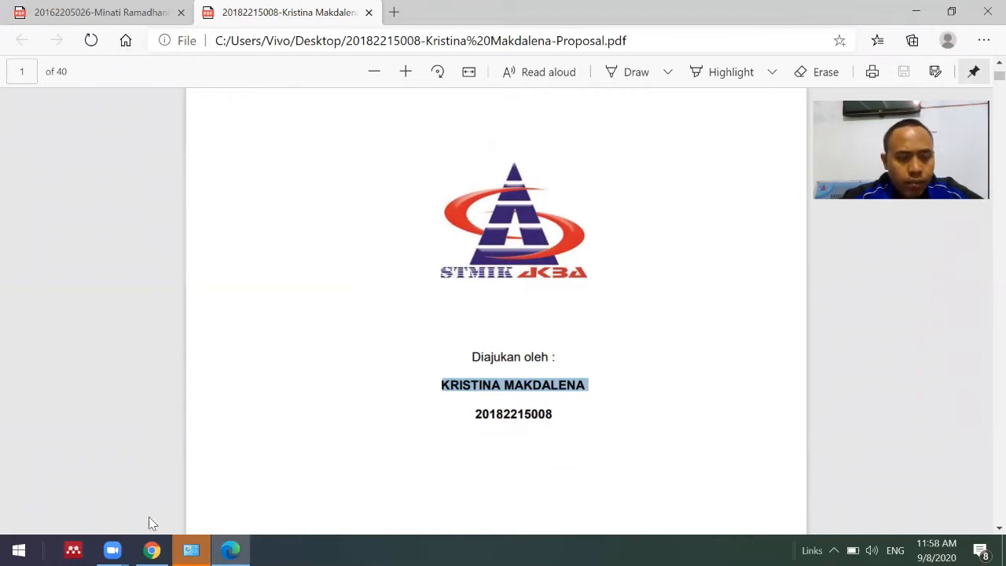
# Step: Back in the Turnitin submission form, paste the copied name and split it into the student's first name and last name
pyautogui.click(152, 550)
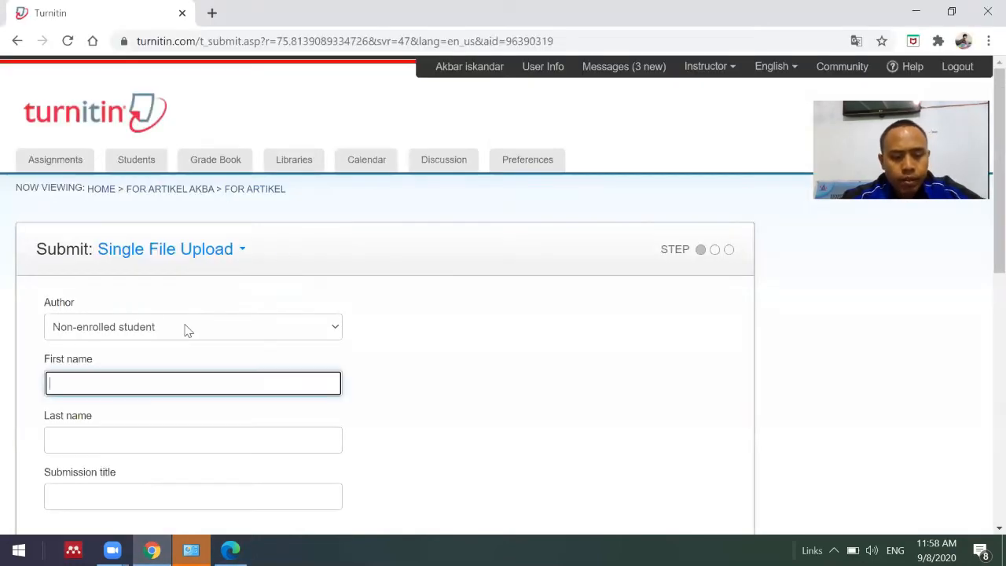
pyautogui.hotkey('ctrl', 'v')
pyautogui.hotkey('shift', 'Left')
pyautogui.hotkey('shift', 'Left')
pyautogui.hotkey('shift', 'Left')
pyautogui.hotkey('shift', 'Left')
pyautogui.hotkey('shift', 'Left')
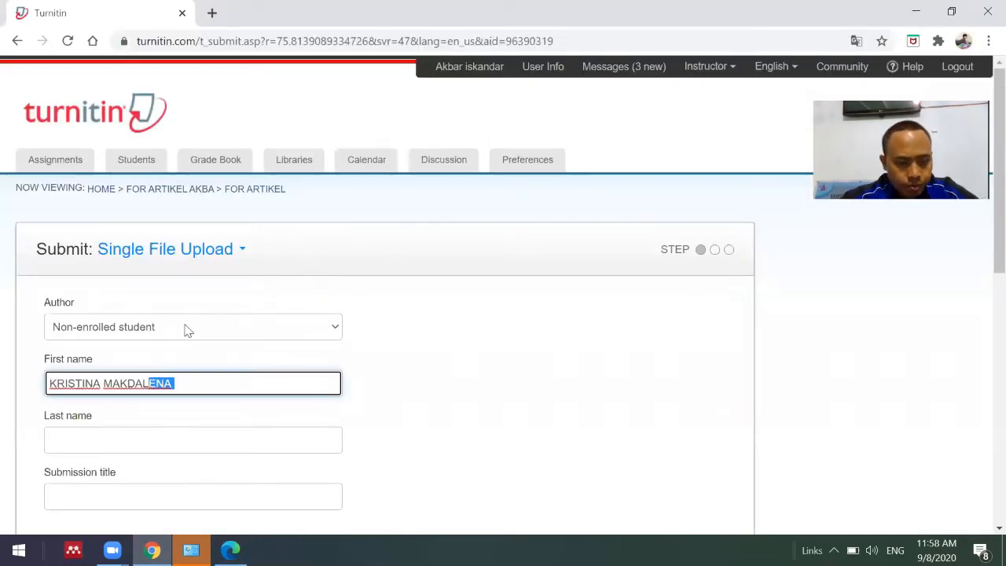
pyautogui.hotkey('shift', 'Left')
pyautogui.hotkey('shift', 'Left')
pyautogui.hotkey('shift', 'Left')
pyautogui.hotkey('shift', 'Left')
pyautogui.hotkey('shift', 'Left')
pyautogui.hotkey('ctrl', 'c')
pyautogui.press('BackSpace')
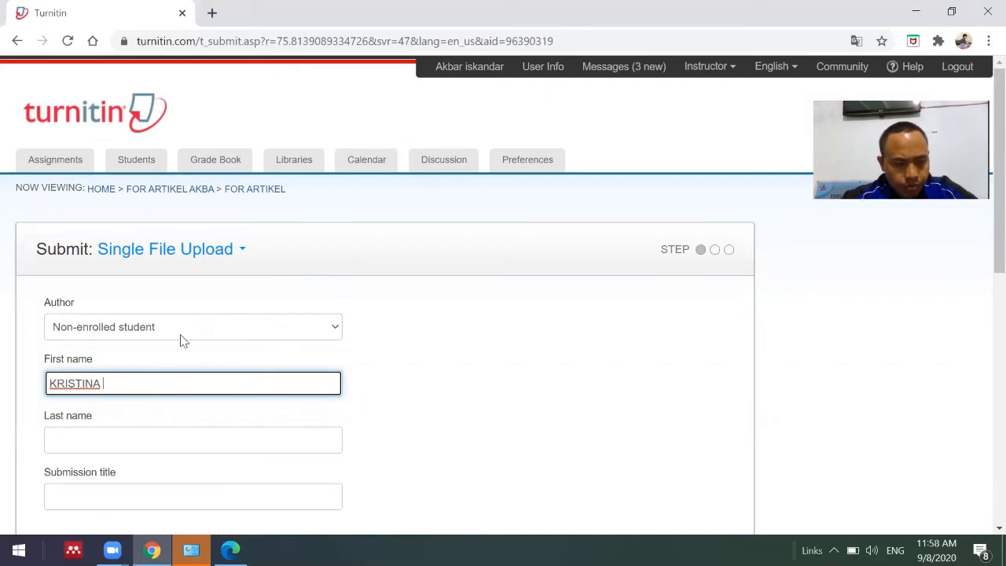
pyautogui.click(119, 438)
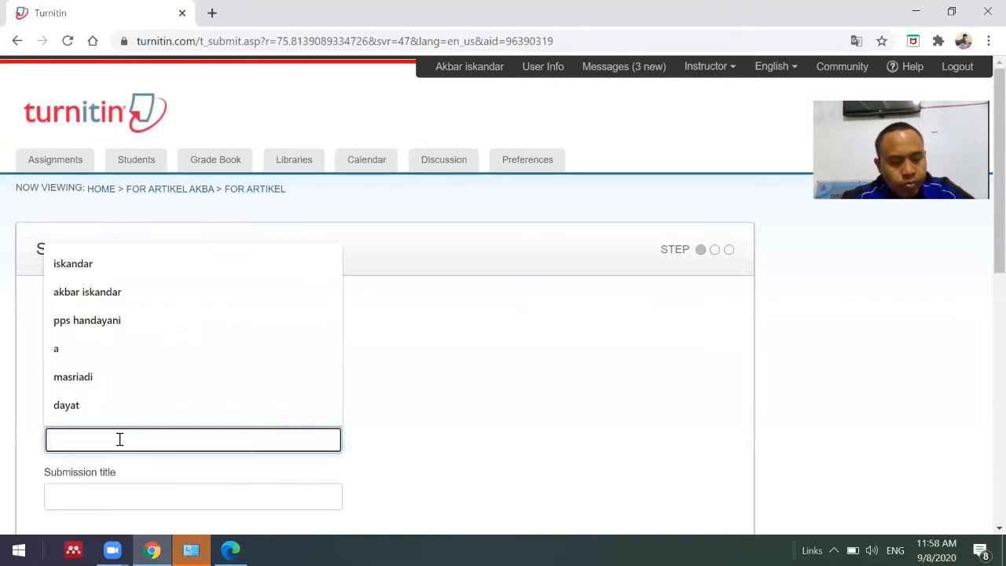
pyautogui.hotkey('ctrl', 'v')
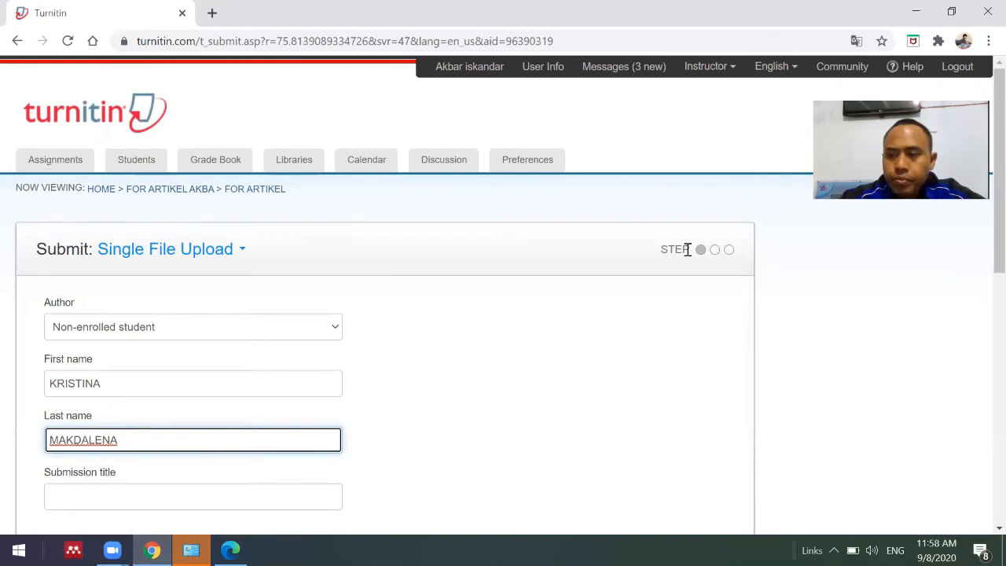
# Step: Copy the title "PENGEMBANGAN APLIKASI PEMBELAJARAN ALGORITMA PEMROGRAMAN DENGAN SISTEM KECERDASAN BUATAN BERBASIS ANDROID" from the PDF cover into the submission title
pyautogui.scroll(-2, 984, 254)
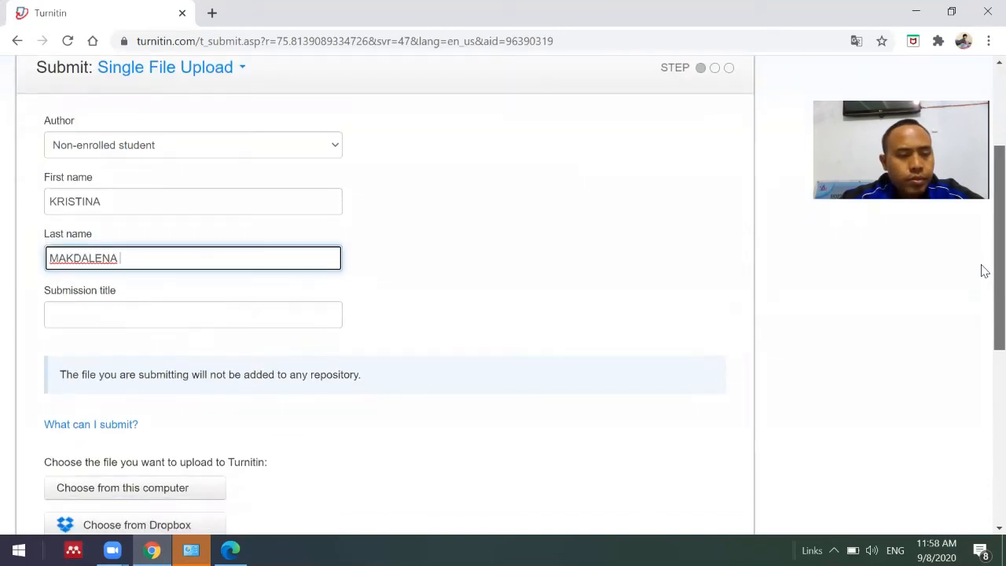
pyautogui.click(229, 549)
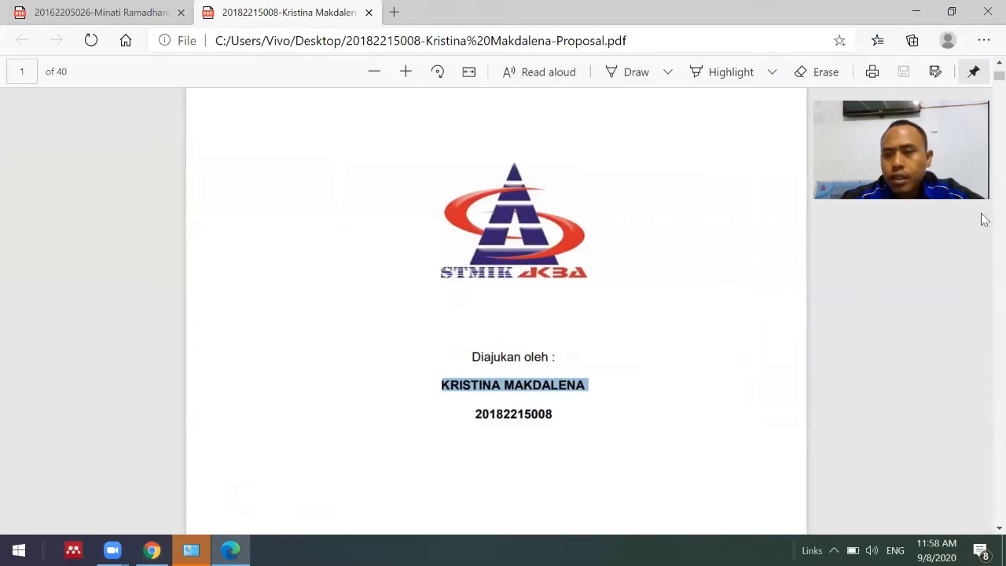
pyautogui.scroll(3, 983, 73)
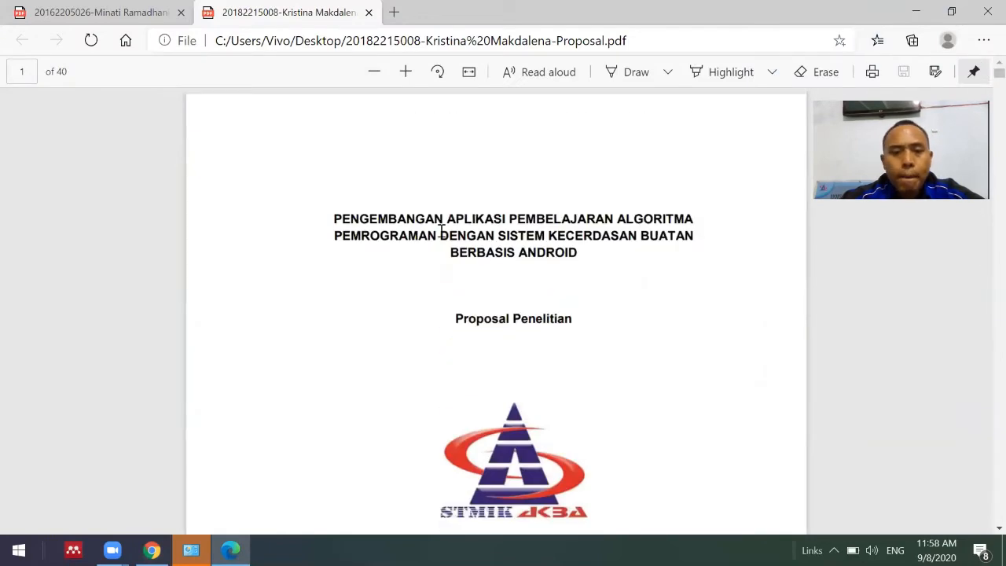
pyautogui.moveTo(333, 220); pyautogui.dragTo(582, 261)
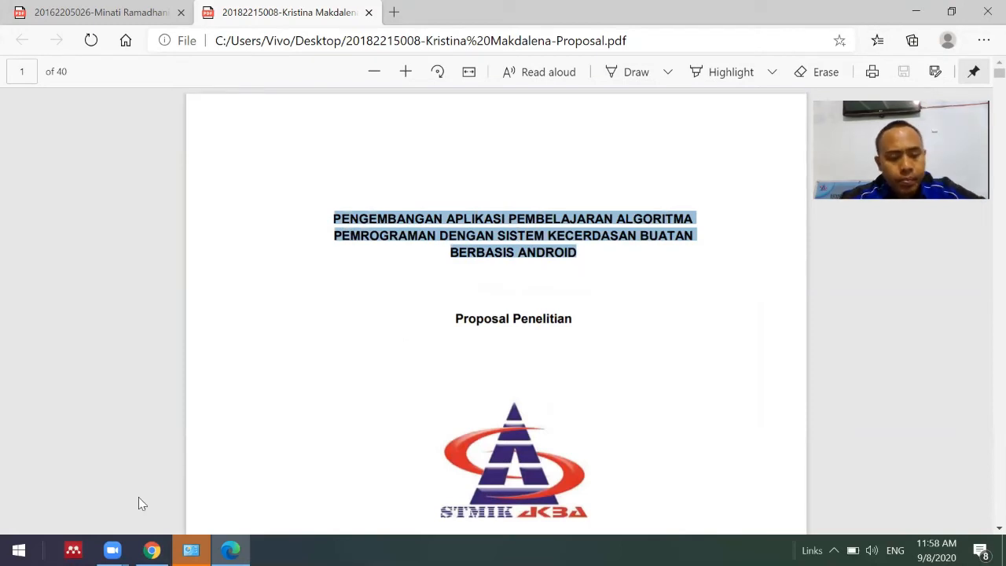
pyautogui.click(152, 550)
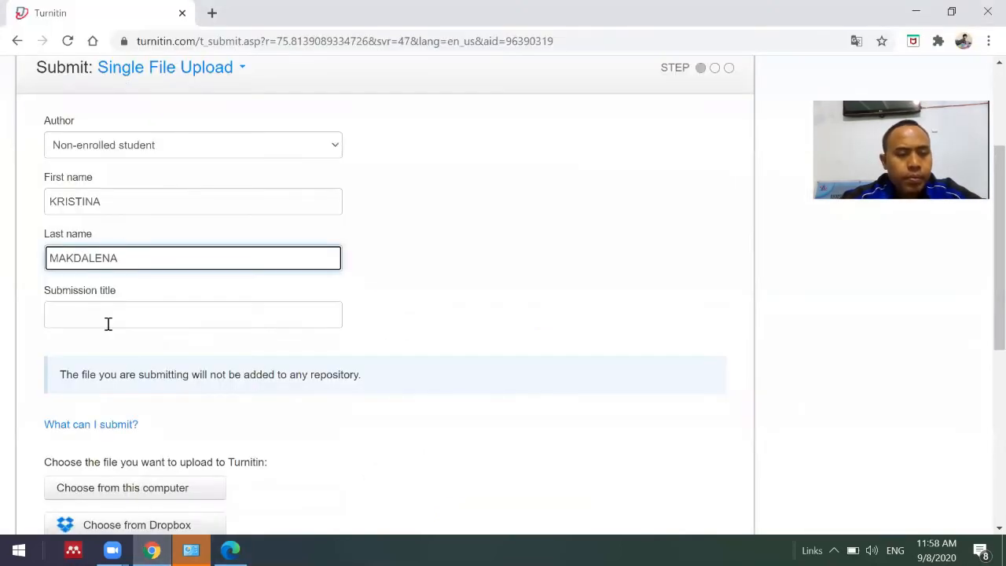
pyautogui.click(108, 317)
pyautogui.hotkey('ctrl', 'v')
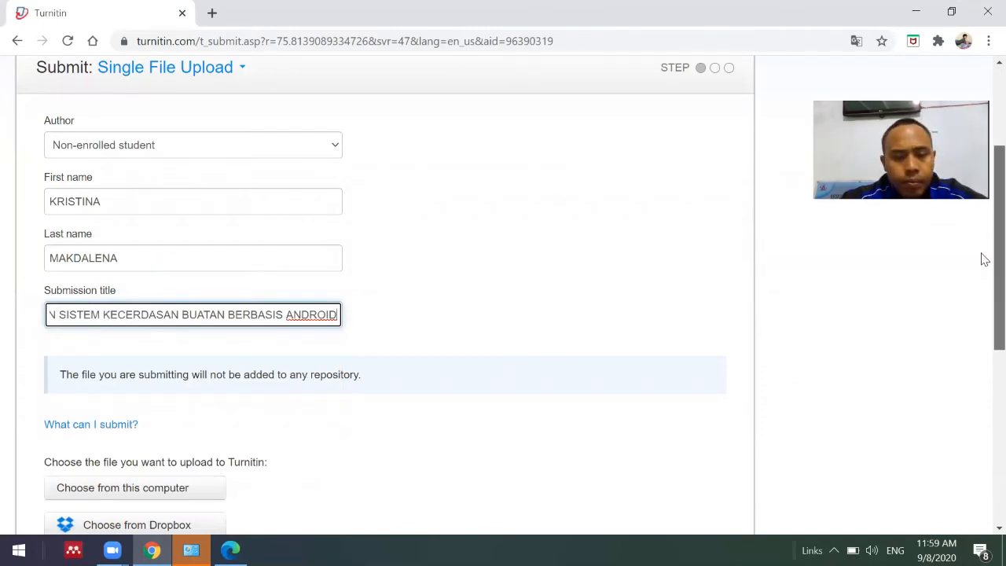
# Step: Choose the second student's proposal PDF from the computer's Desktop folder and upload it to reach the confirmation preview
pyautogui.moveTo(984, 259); pyautogui.dragTo(984, 325)
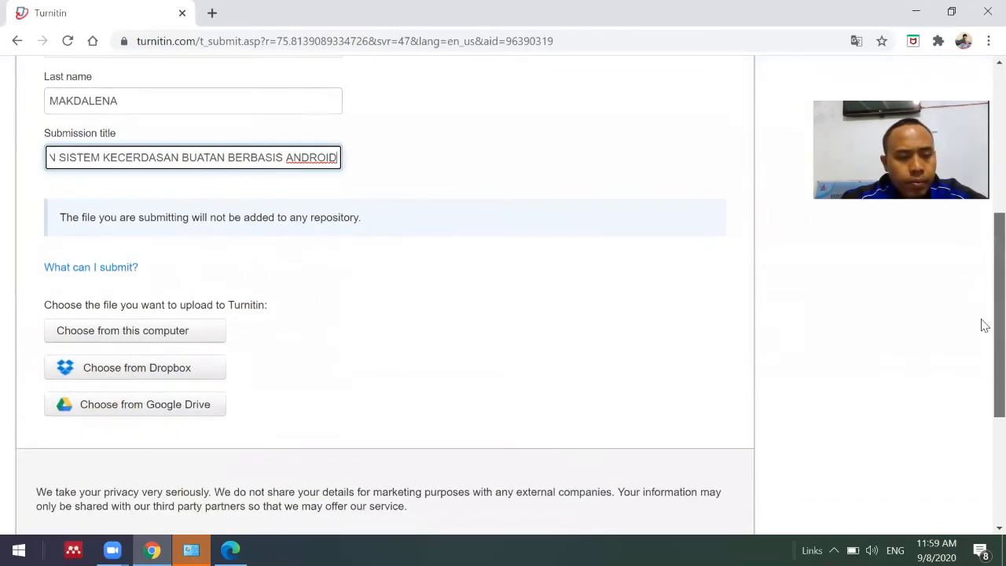
pyautogui.click(108, 336)
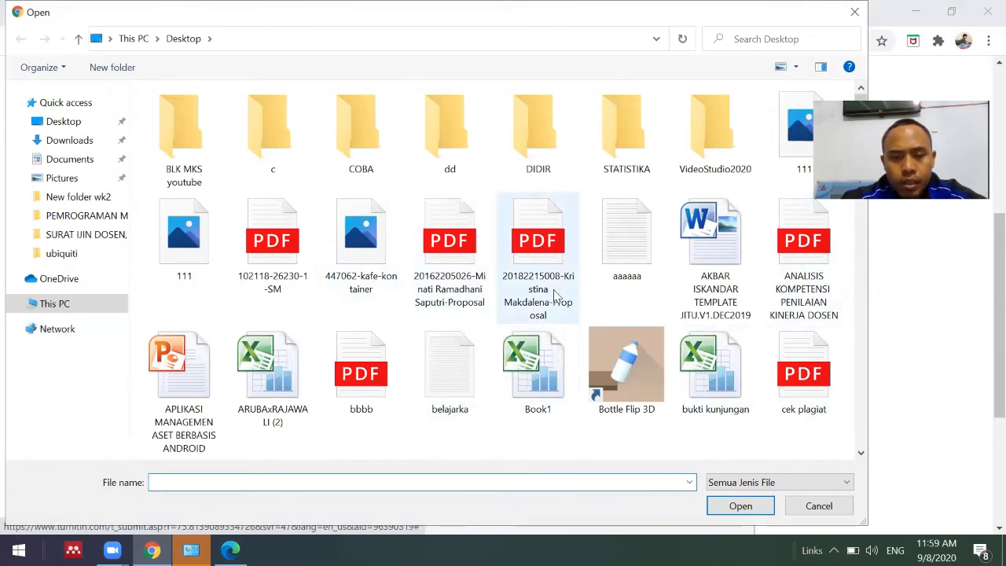
pyautogui.click(535, 244)
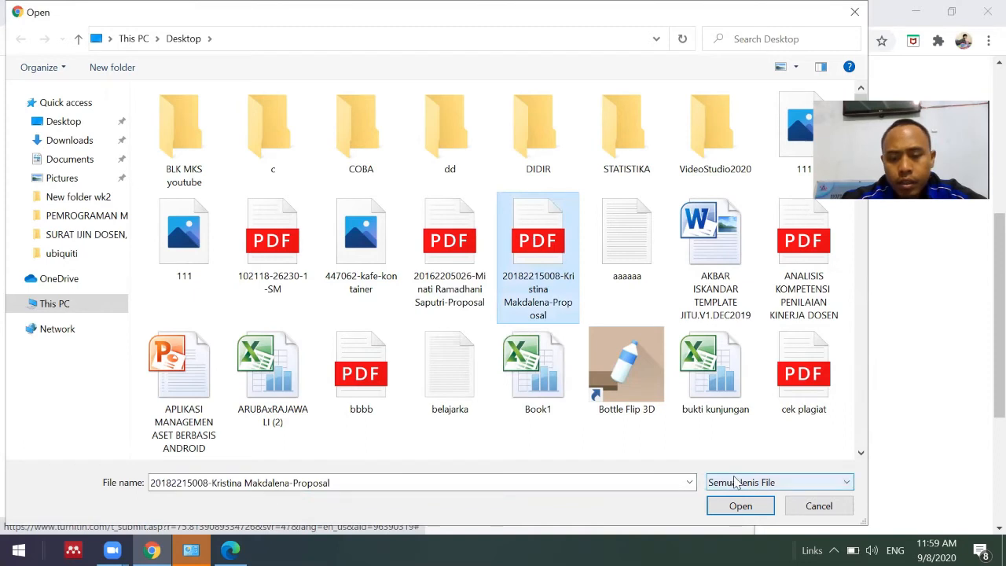
pyautogui.click(739, 505)
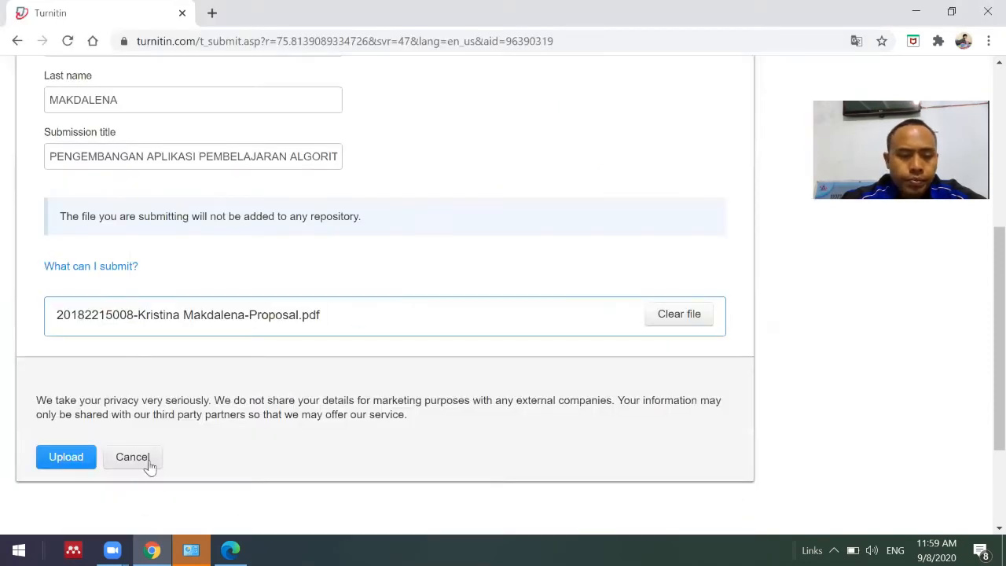
pyautogui.click(67, 461)
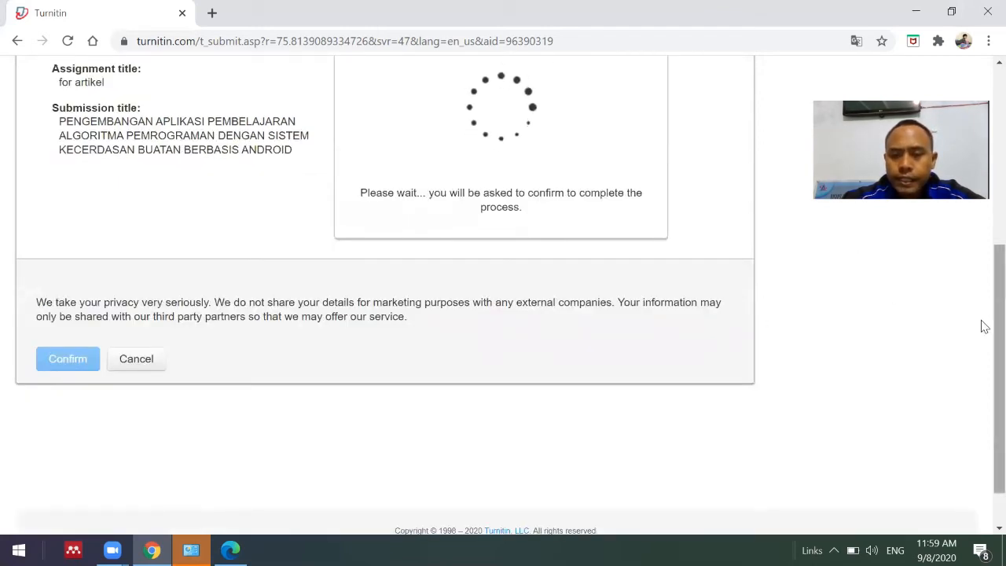
pyautogui.scroll(3, 982, 314)
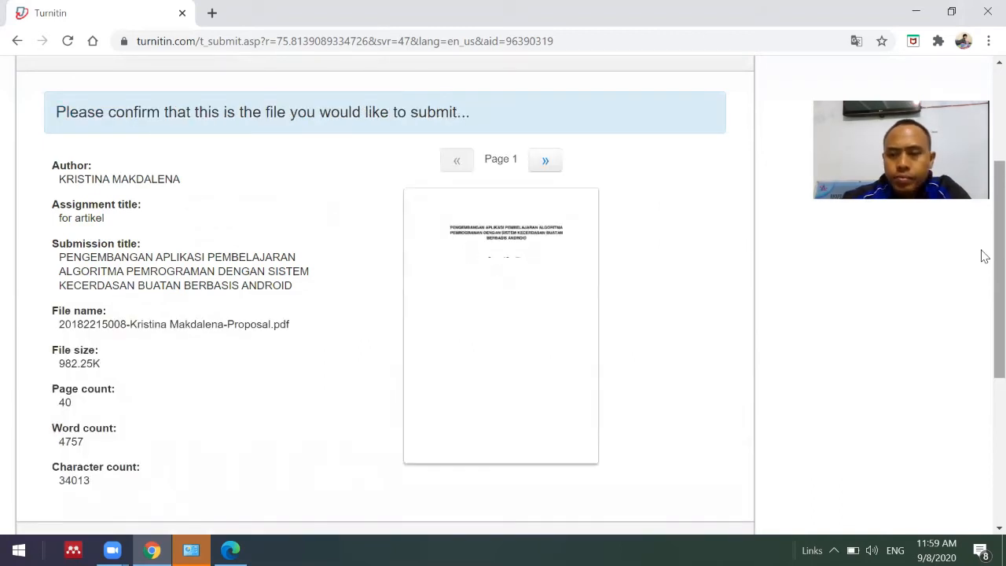
# Step: Confirm the second student's proposal submission and return to the for artikel assignment inbox
pyautogui.moveTo(984, 256); pyautogui.dragTo(984, 304)
pyautogui.click(66, 527)
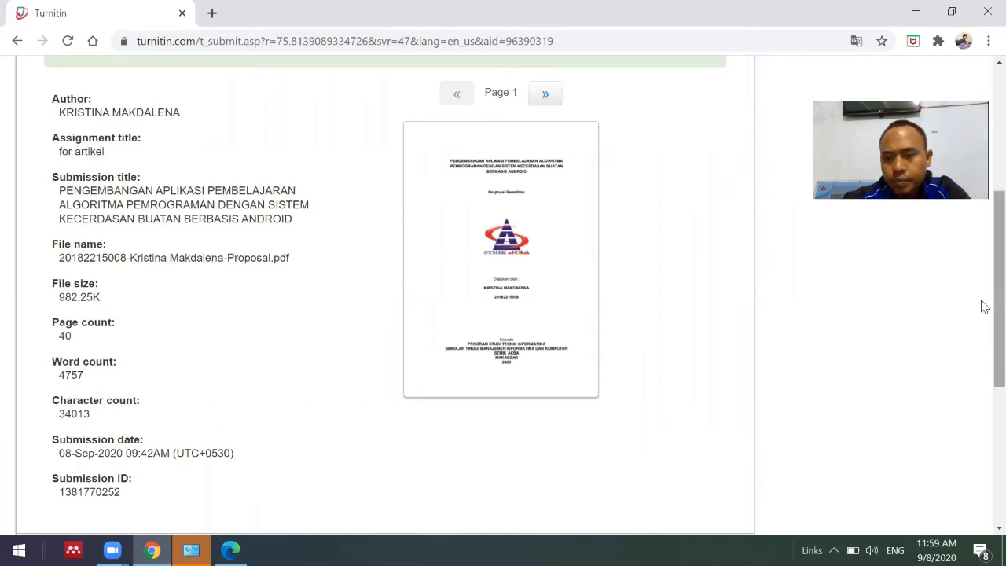
pyautogui.moveTo(986, 309); pyautogui.dragTo(982, 355)
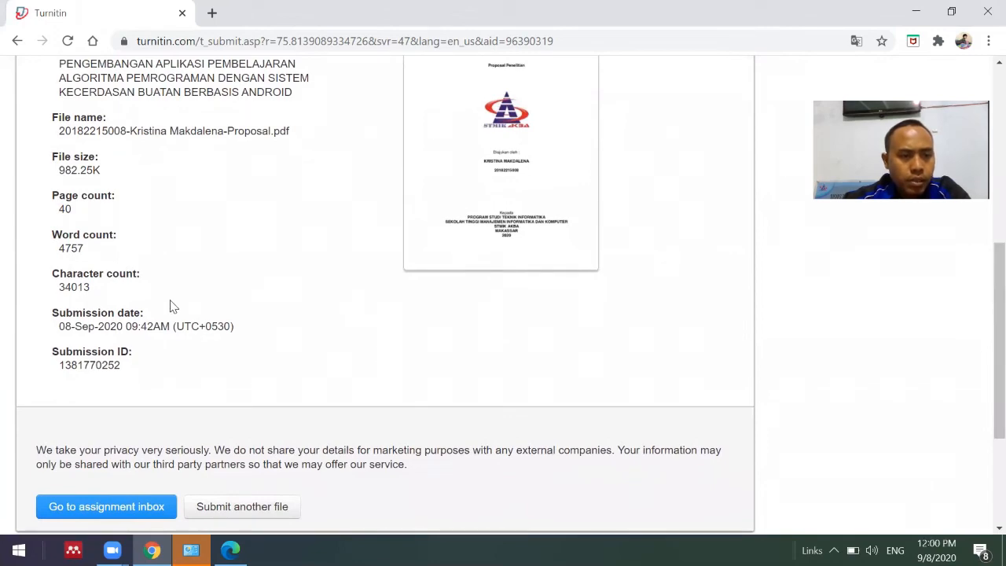
pyautogui.click(118, 510)
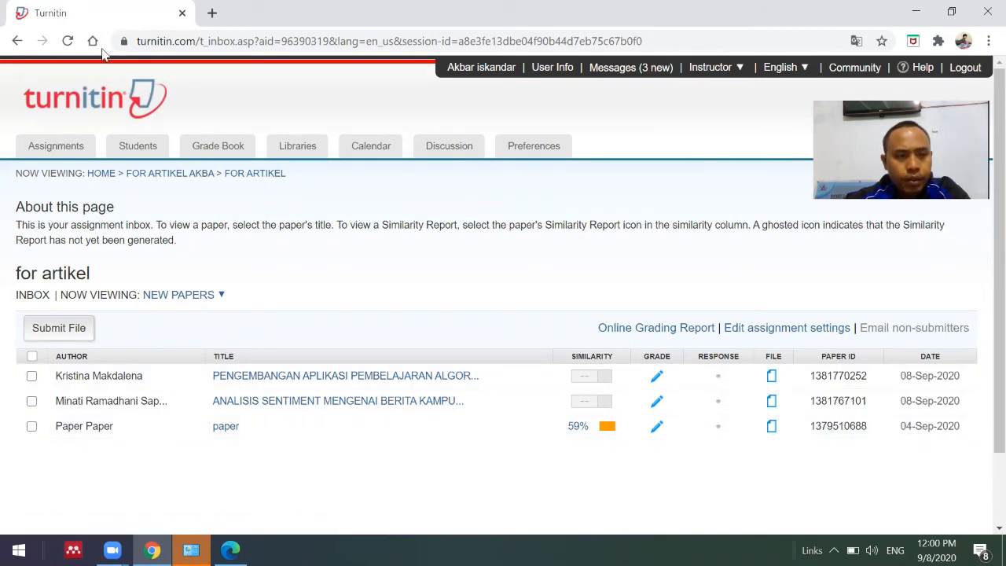
# Step: Reload the for artikel inbox repeatedly to check whether similarity scores are ready for the newly submitted proposals
pyautogui.click(68, 41)
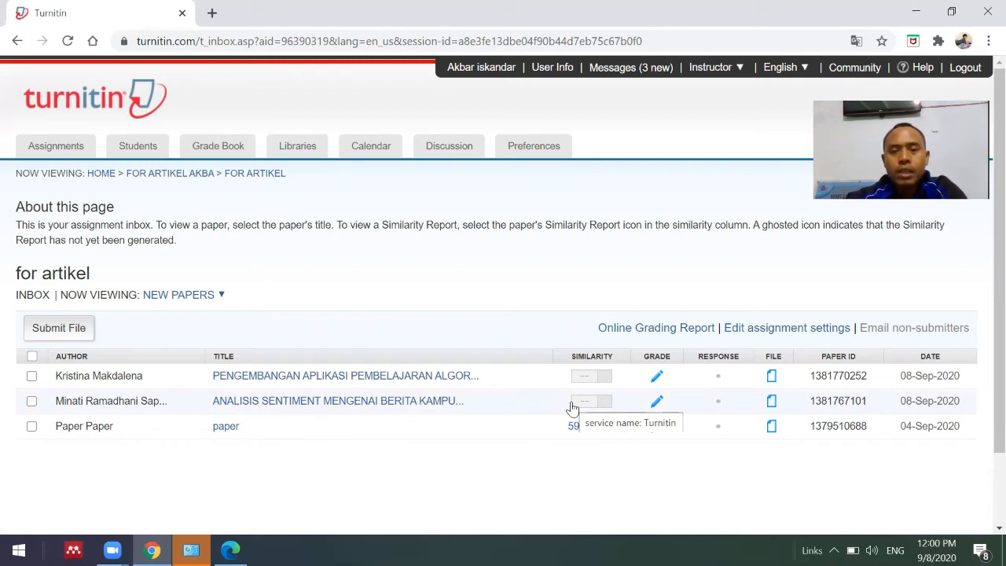
pyautogui.click(68, 41)
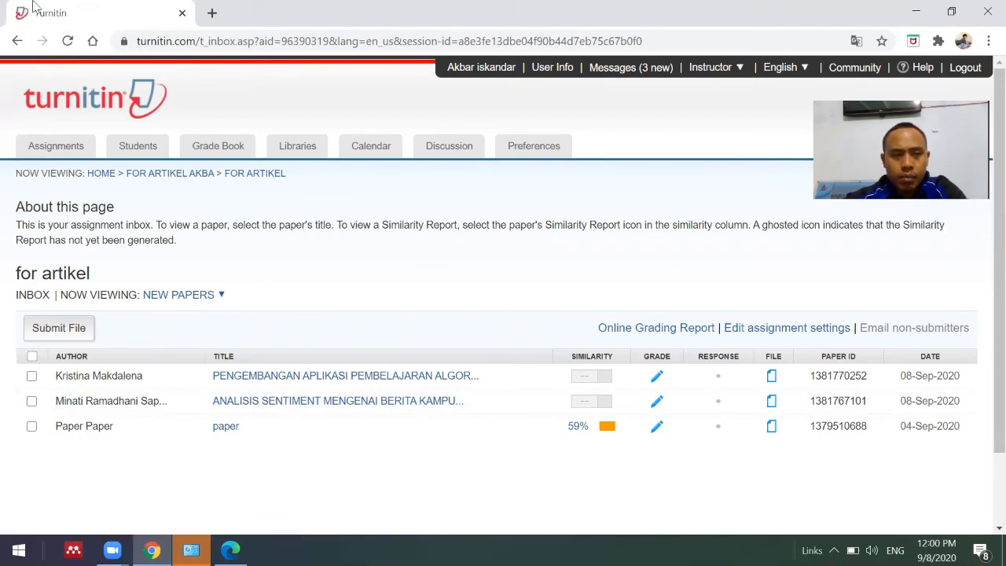
pyautogui.click(69, 41)
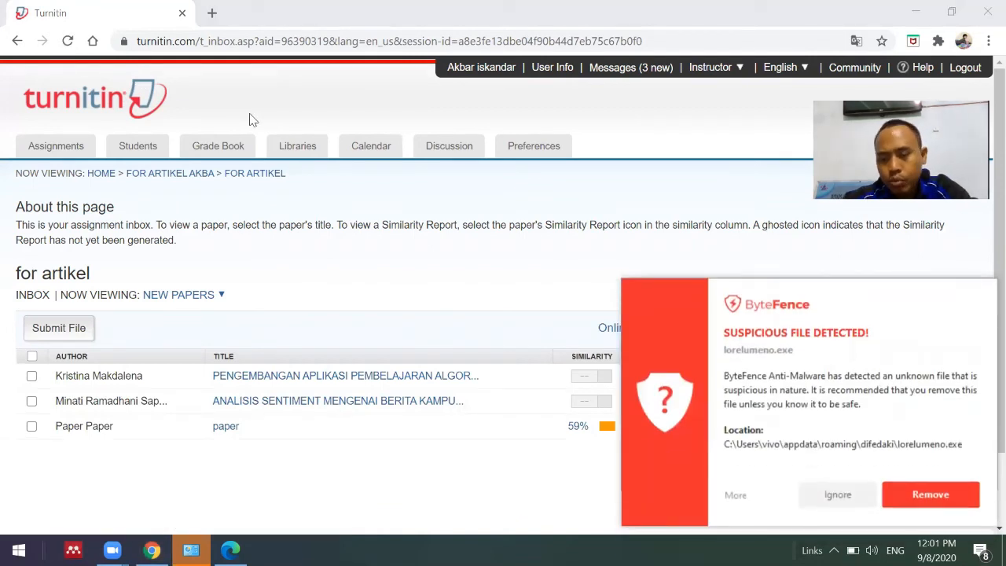
# Step: Ignore the ByteFence alert, add lorelumeno.exe to the whitelist, and reload the assignment inbox
pyautogui.click(838, 491)
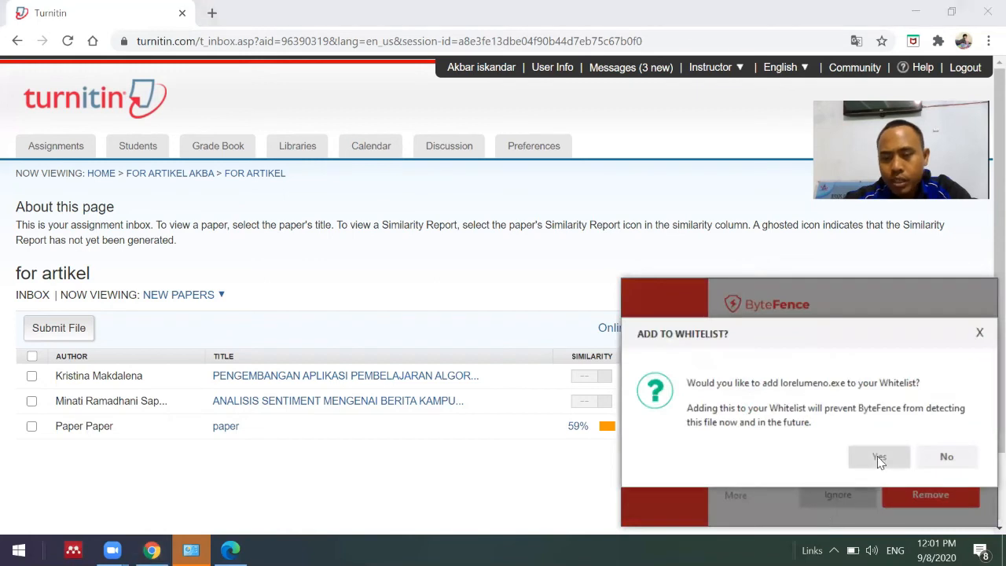
pyautogui.click(880, 463)
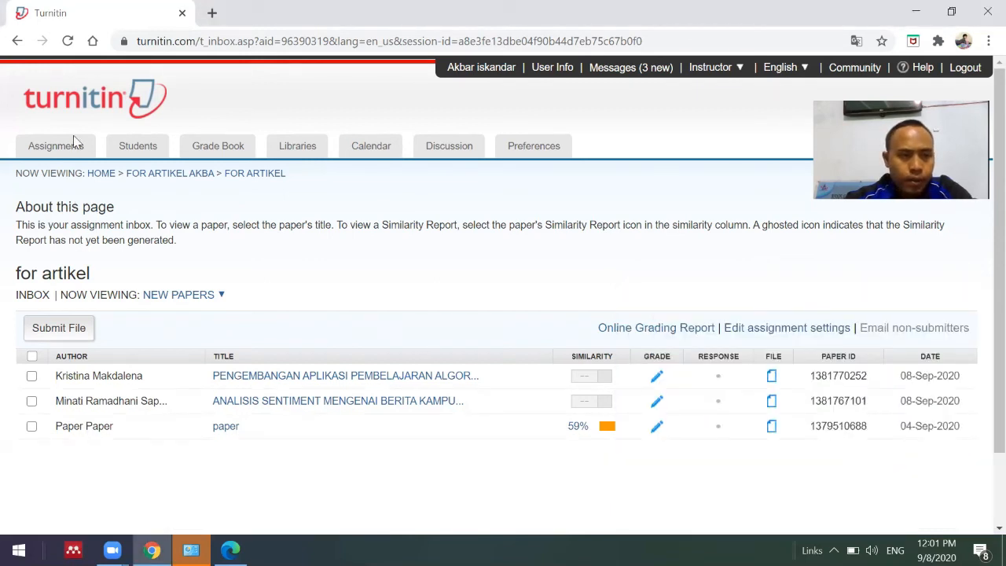
pyautogui.click(67, 44)
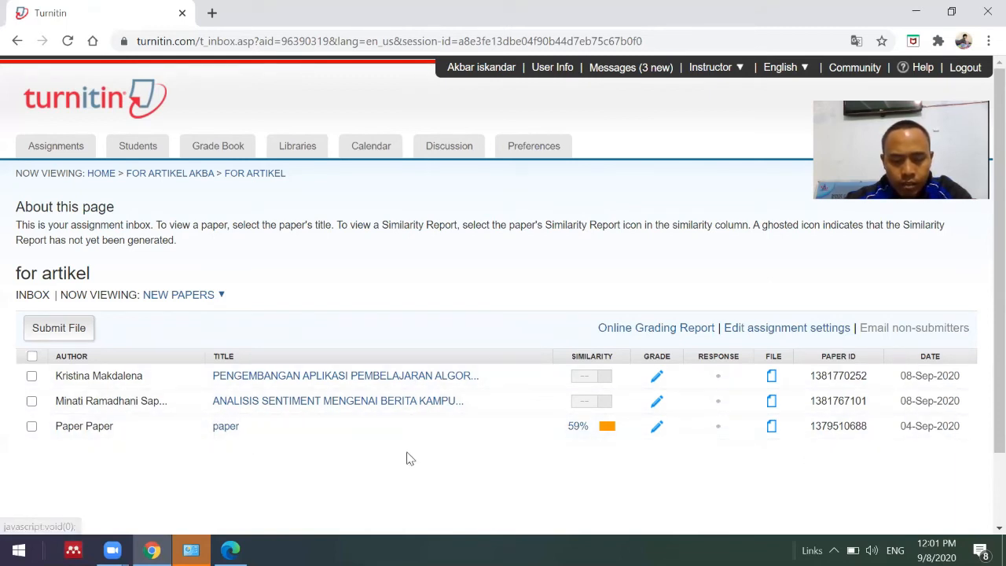
# Step: Open the submission titled "paper" in Feedback Studio and bring its window to the front
pyautogui.click(226, 427)
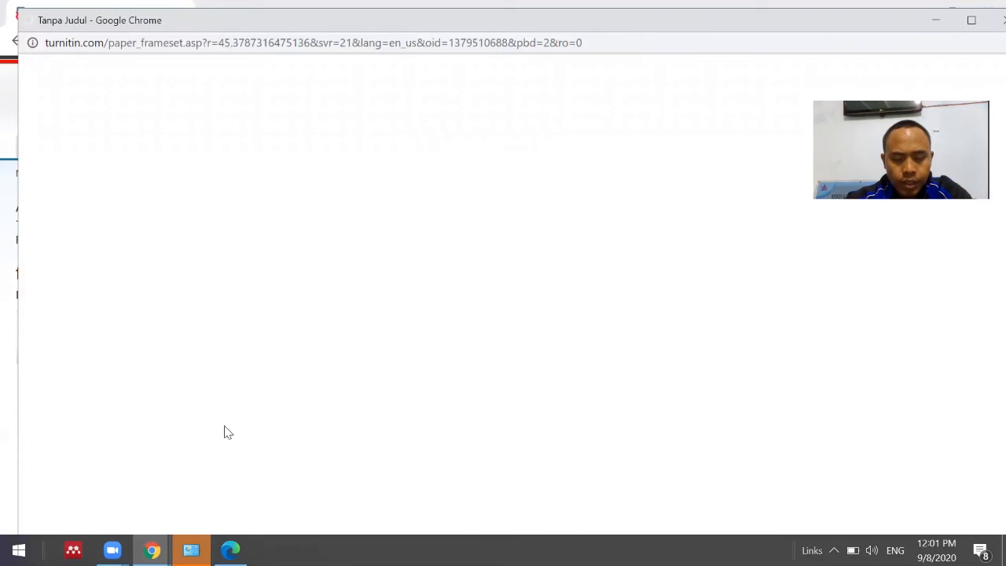
pyautogui.moveTo(153, 550)
pyautogui.click(126, 481)
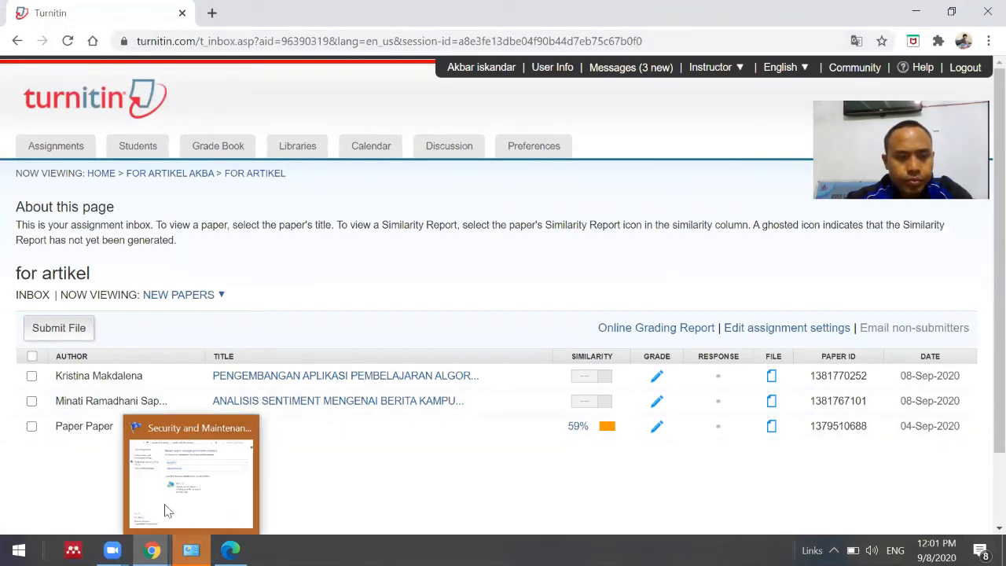
pyautogui.moveTo(153, 550)
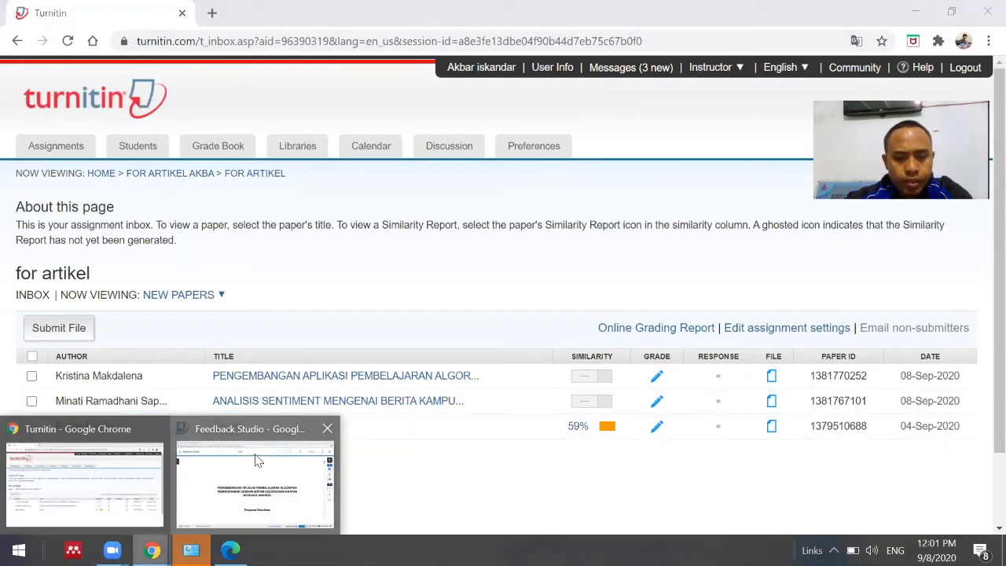
pyautogui.click(252, 458)
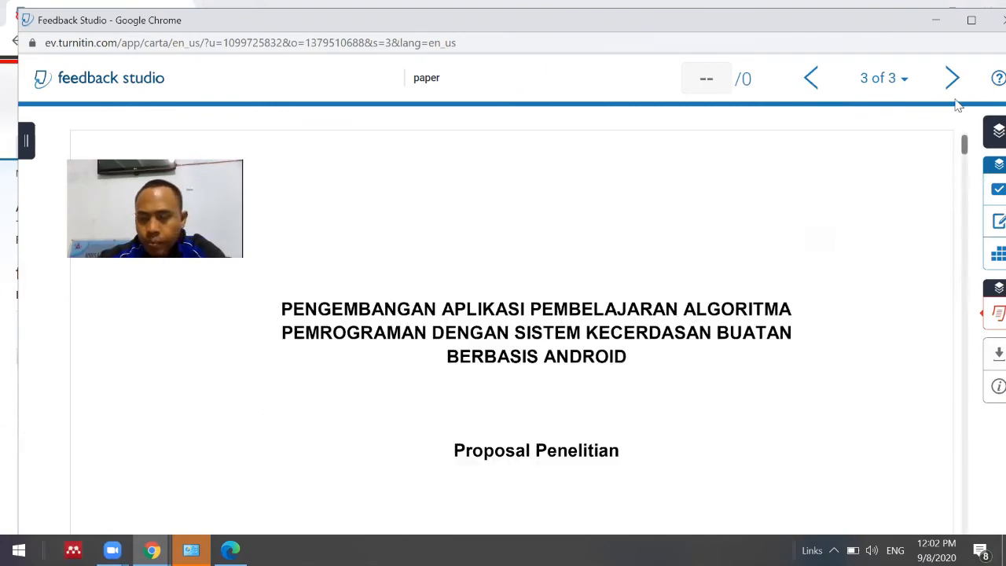
# Step: Show all matching sources for the paper and examine the third source's student papers and their highlighted matches in the document
pyautogui.click(987, 318)
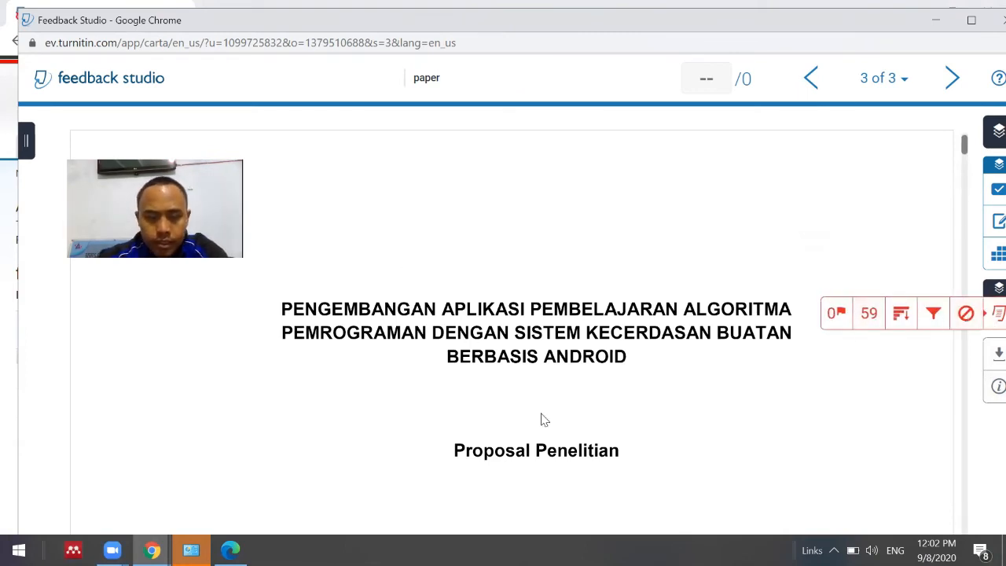
pyautogui.click(901, 316)
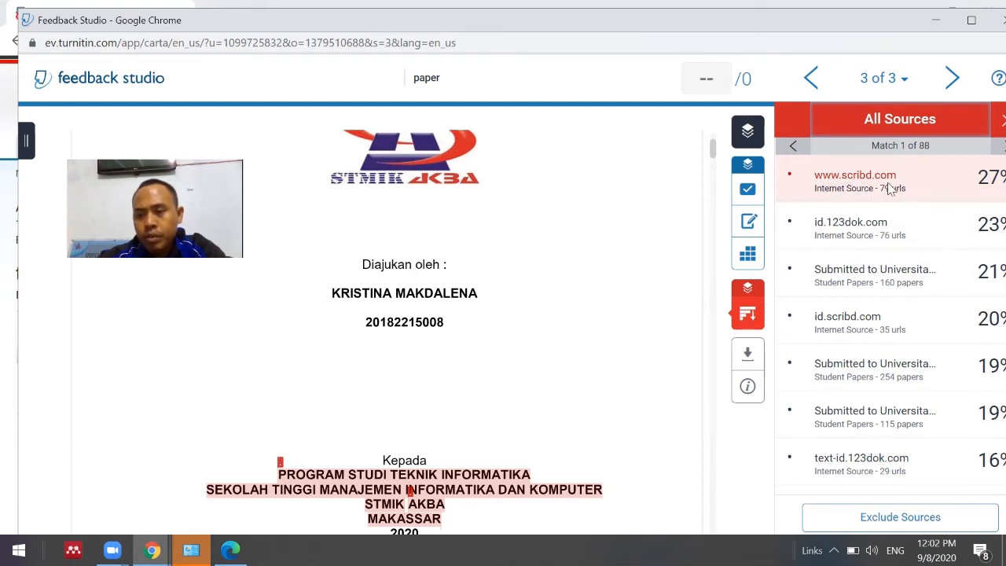
pyautogui.click(856, 268)
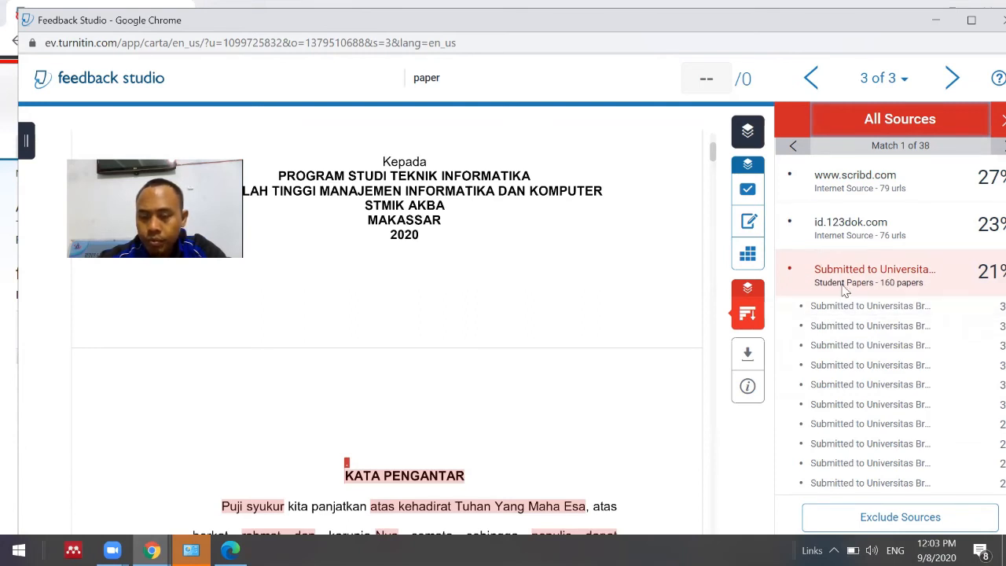
pyautogui.click(866, 305)
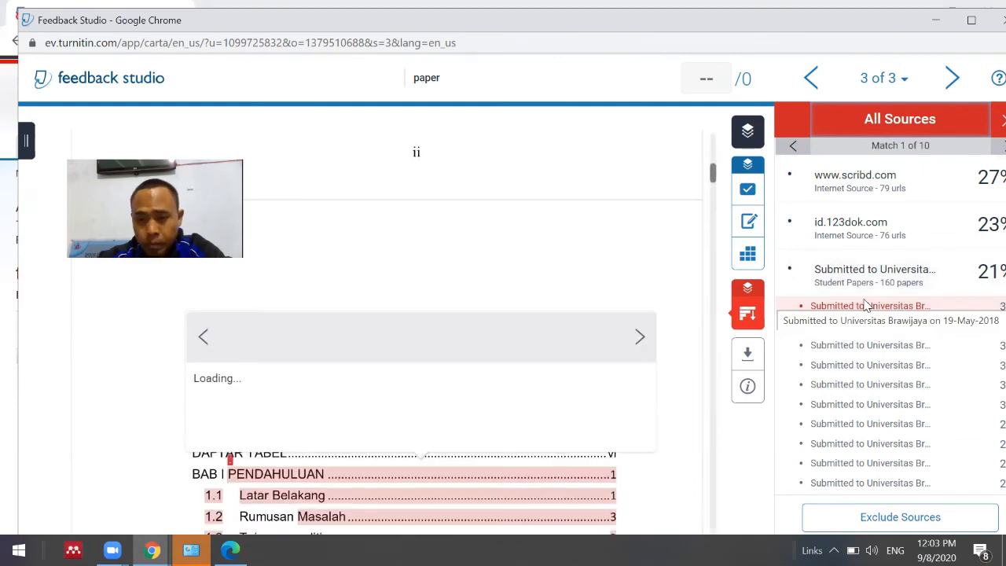
pyautogui.click(840, 270)
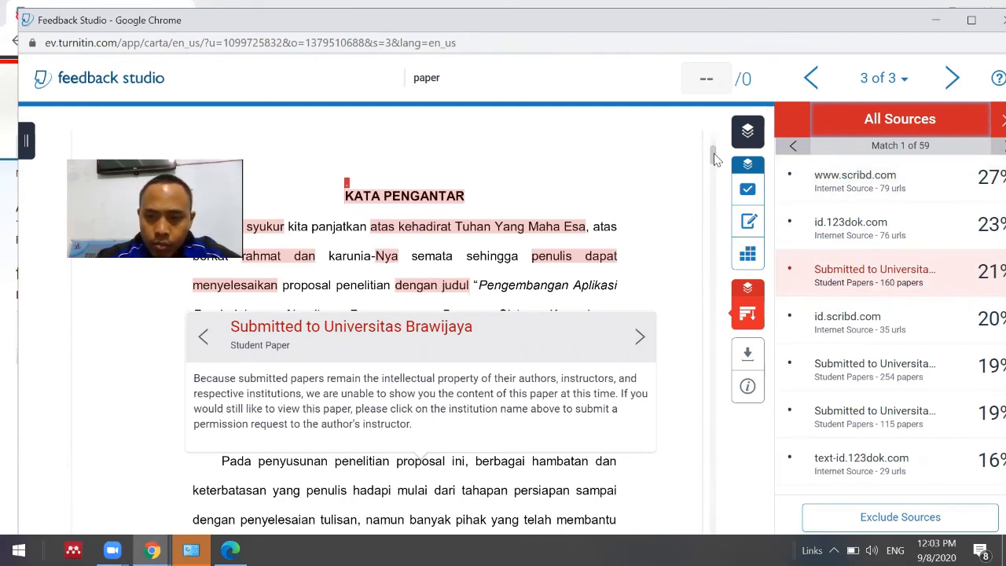
pyautogui.moveTo(714, 158); pyautogui.dragTo(710, 139)
pyautogui.scroll(-5, 708, 165)
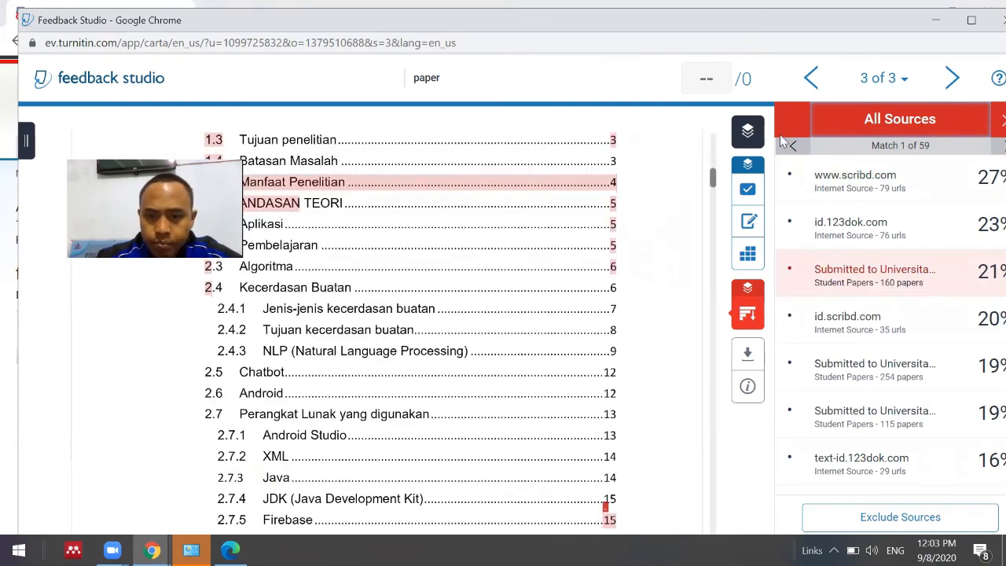
pyautogui.moveTo(714, 177)
pyautogui.mouseDown()
pyautogui.moveTo(715, 253)
pyautogui.moveTo(737, 264)
pyautogui.moveTo(714, 179)
pyautogui.mouseUp()
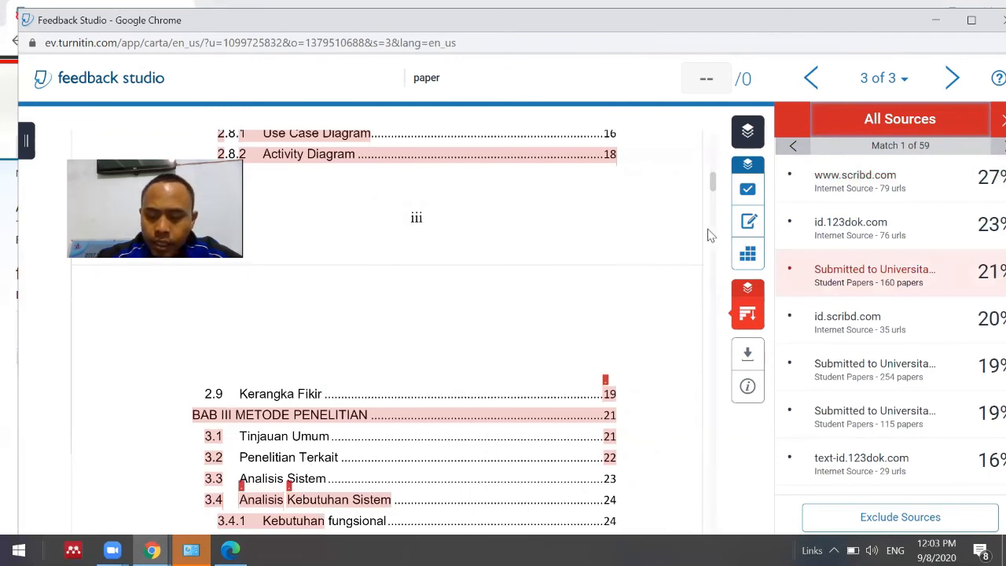
# Step: Download the current view of the paper's similarity report
pyautogui.click(749, 354)
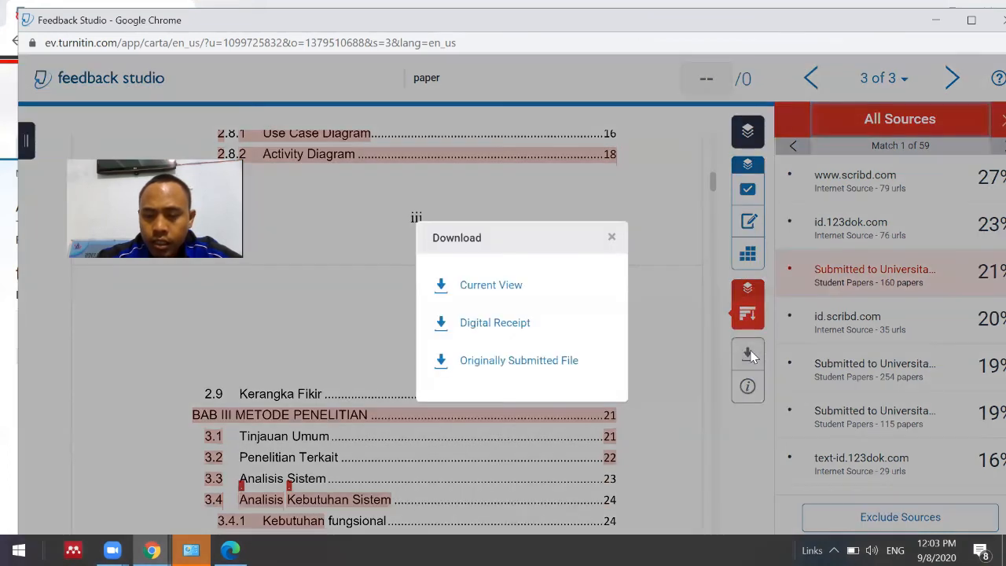
pyautogui.click(503, 287)
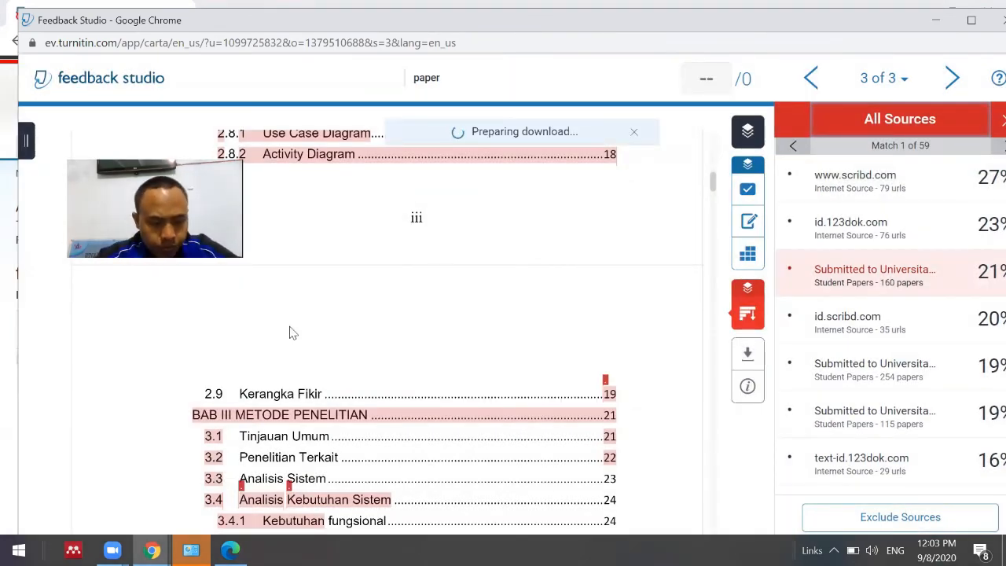
pyautogui.hotkey('alt', 'Tab')
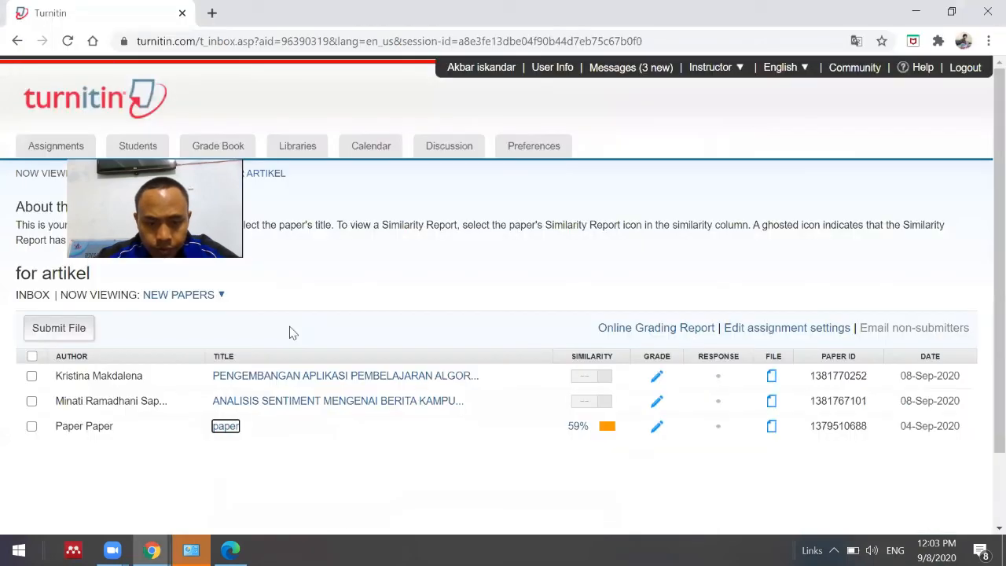
pyautogui.hotkey('alt', 'Tab')
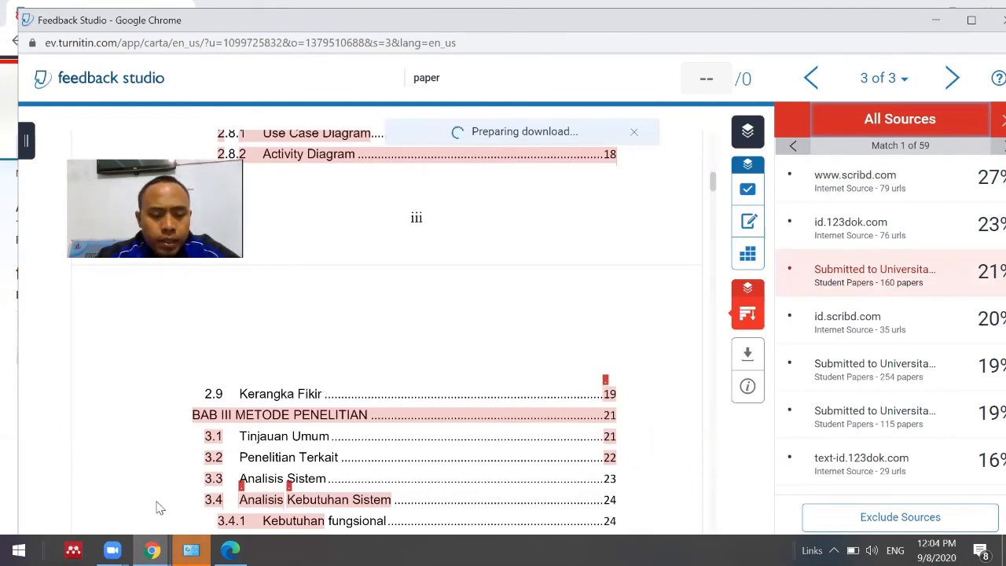
# Step: Bring the Feedback Studio window forward and maximize it
pyautogui.moveTo(152, 551)
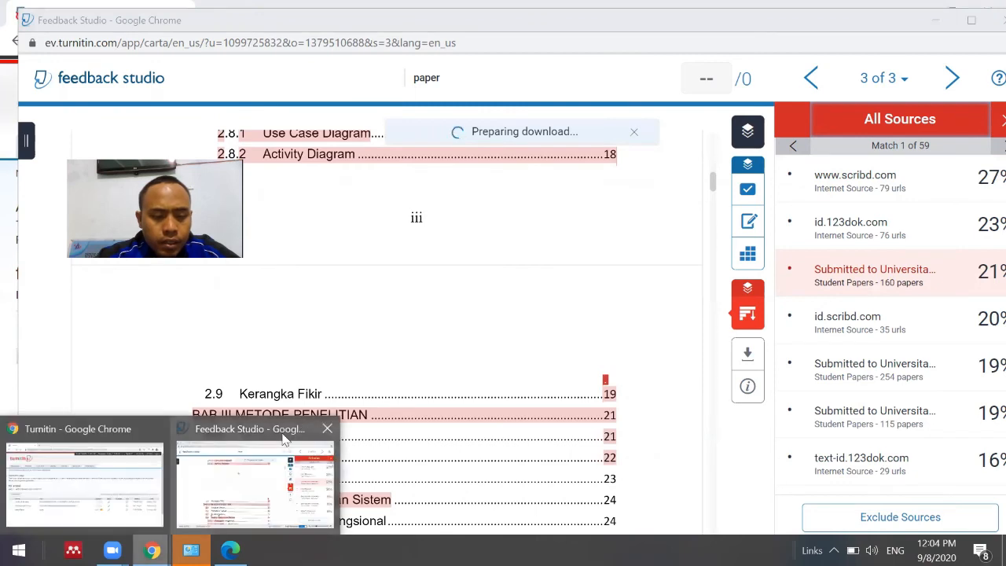
pyautogui.click(262, 475)
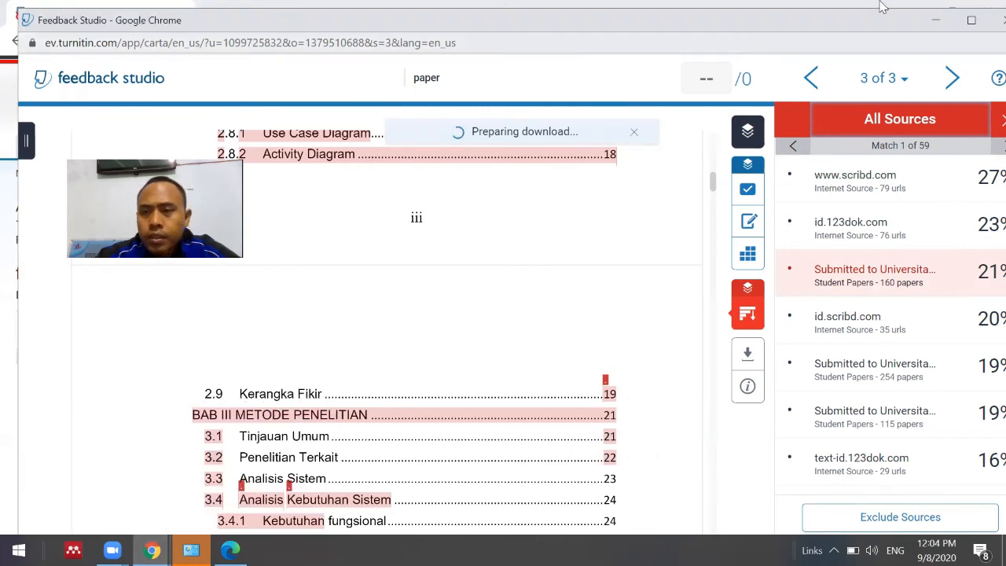
pyautogui.click(976, 20)
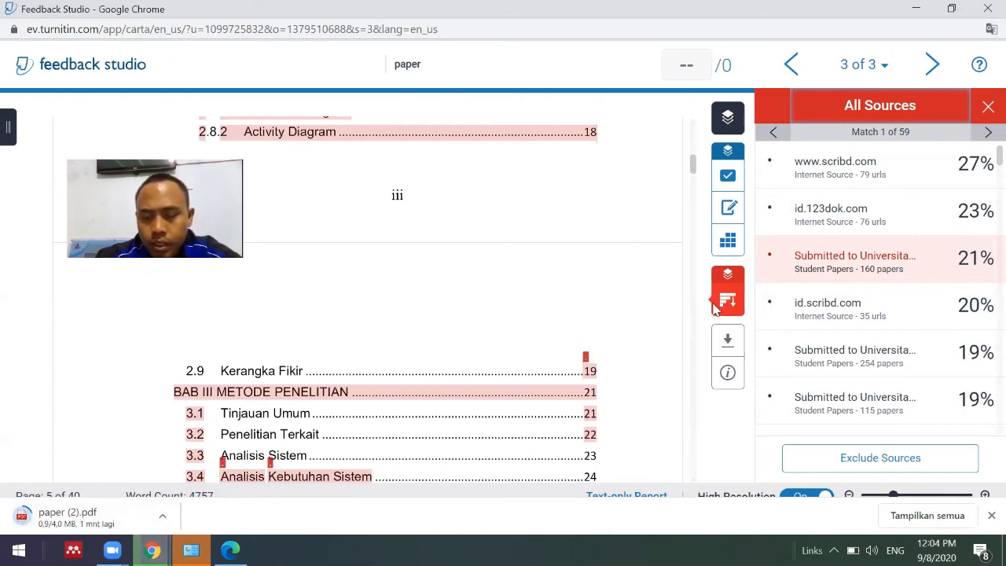
# Step: Look through the report's later pages and close the All Sources list to show the color-coded matches
pyautogui.click(661, 282)
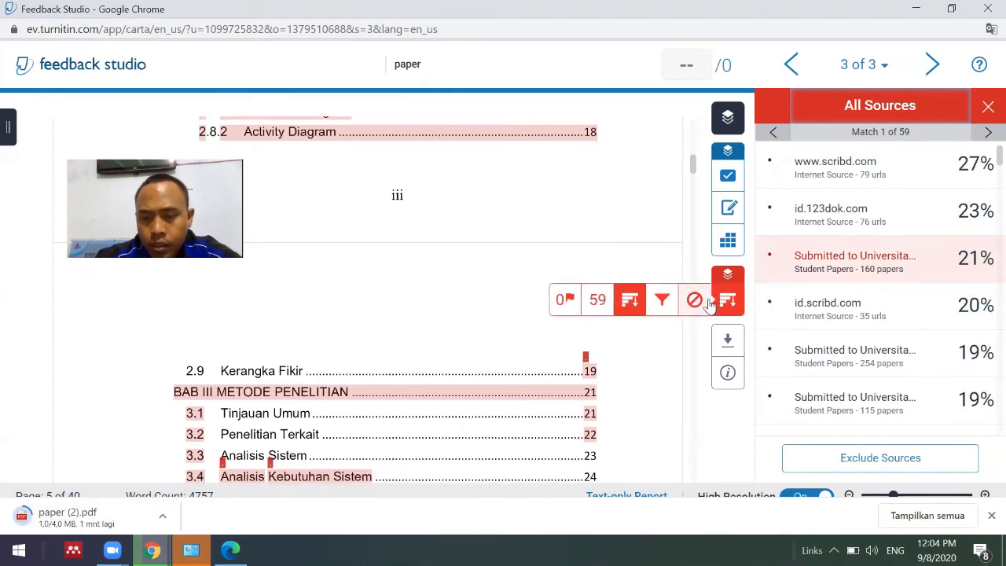
pyautogui.moveTo(689, 169); pyautogui.dragTo(713, 319)
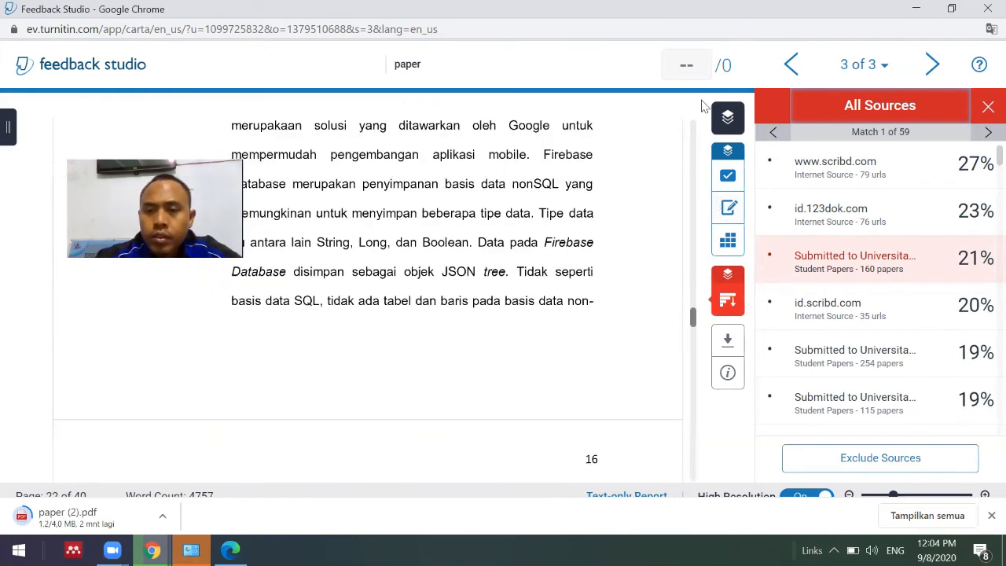
pyautogui.click(988, 109)
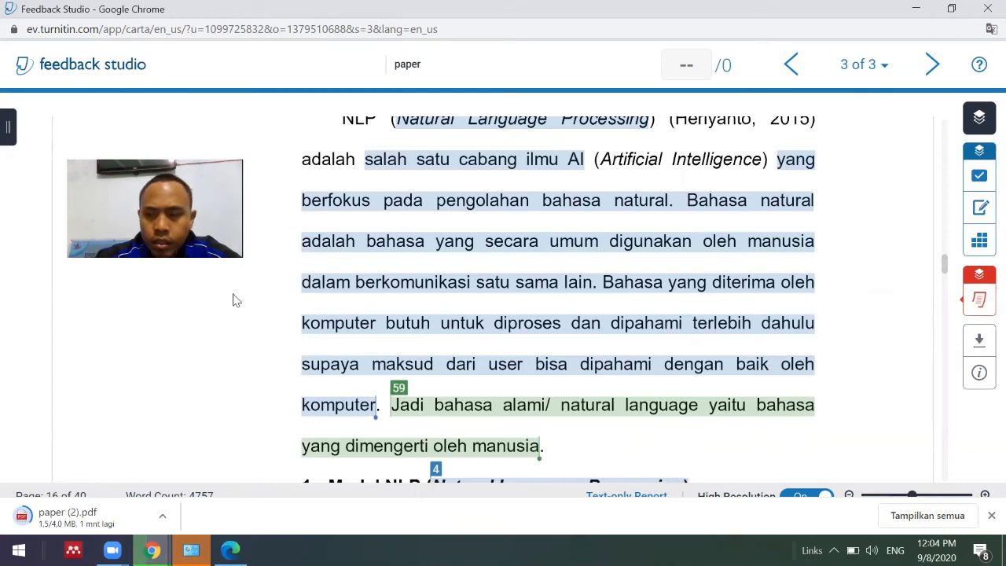
# Step: Return to the Turnitin inbox window and reload it to check the proposals' similarity scores
pyautogui.click(153, 551)
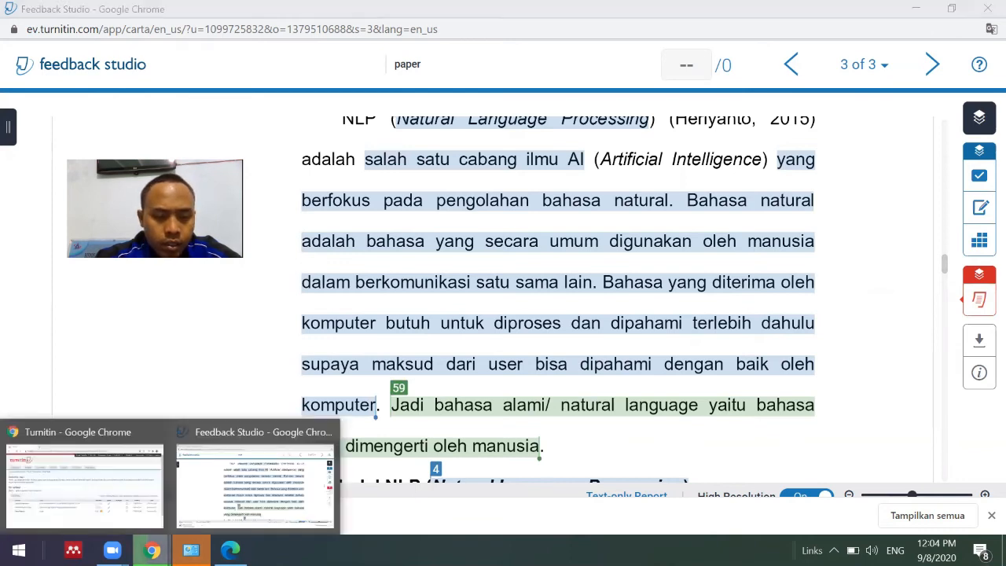
pyautogui.click(247, 486)
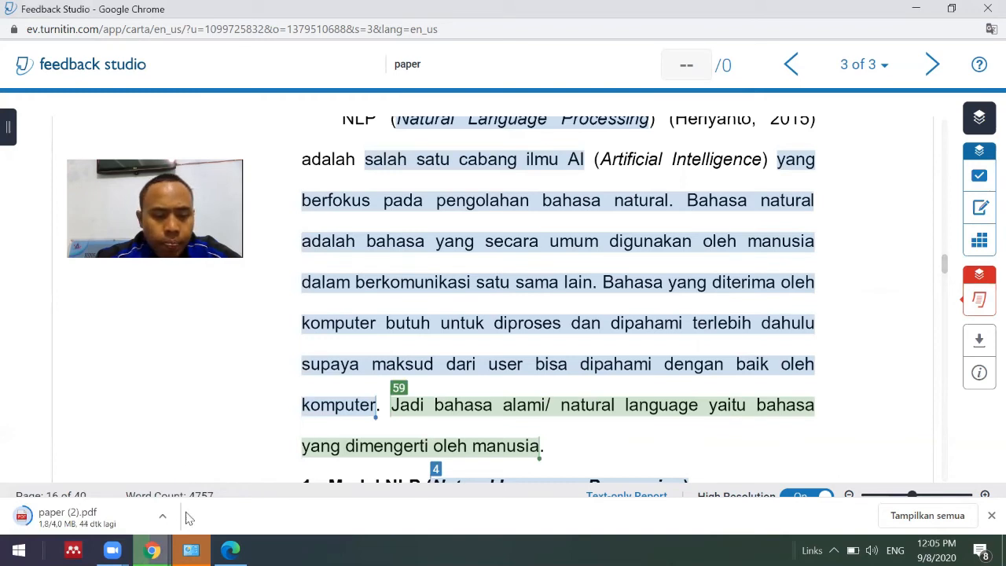
pyautogui.moveTo(161, 542)
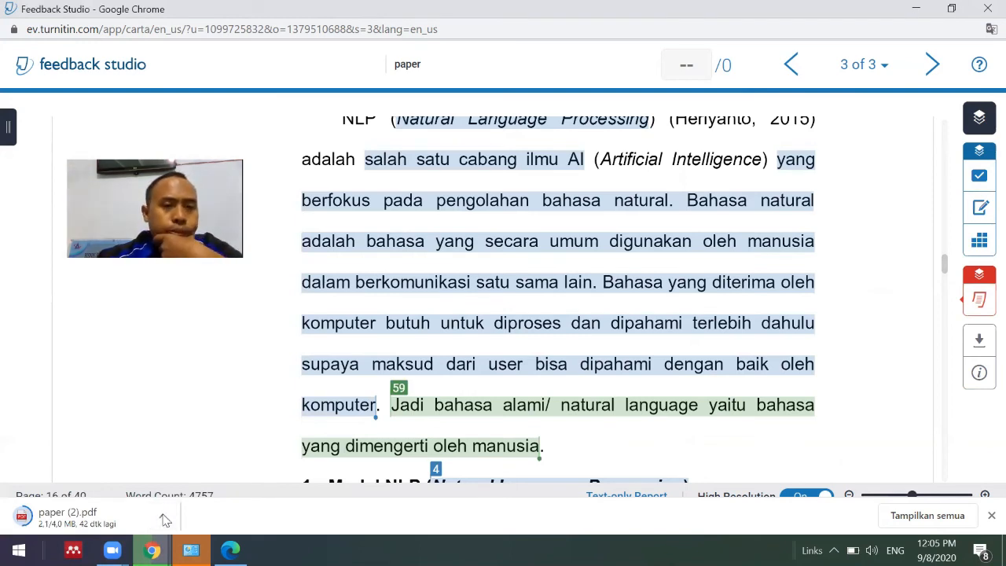
pyautogui.click(152, 551)
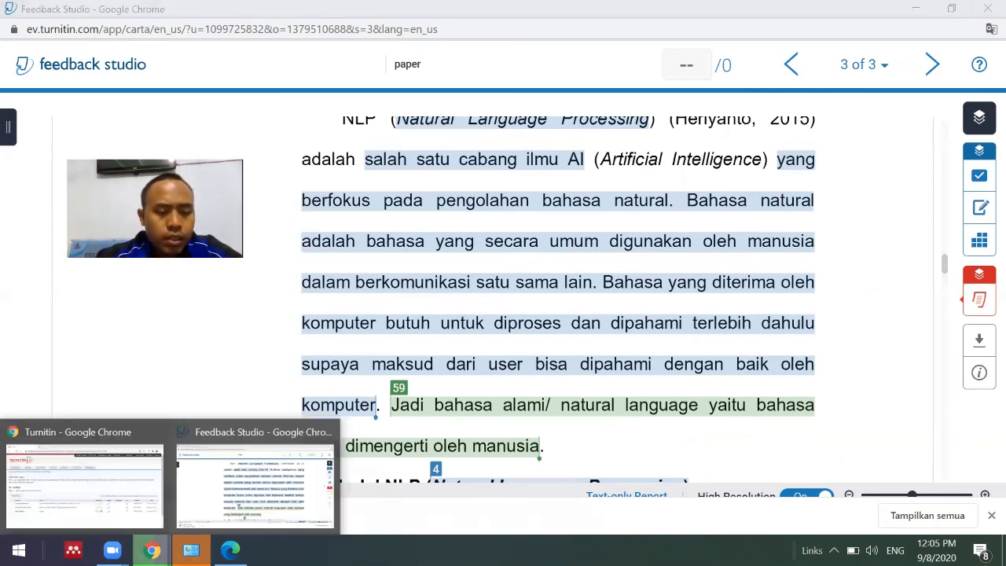
pyautogui.click(96, 484)
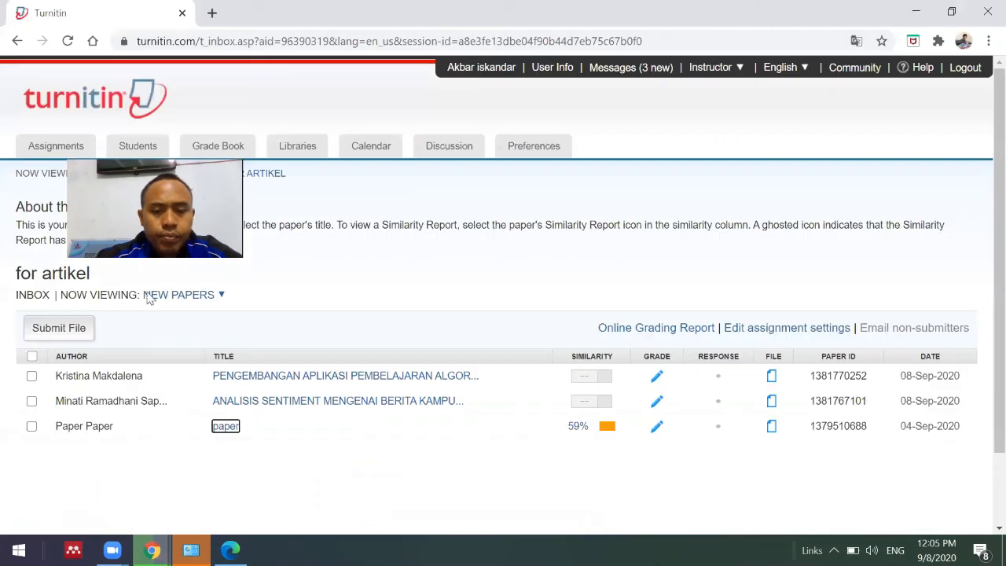
pyautogui.click(68, 40)
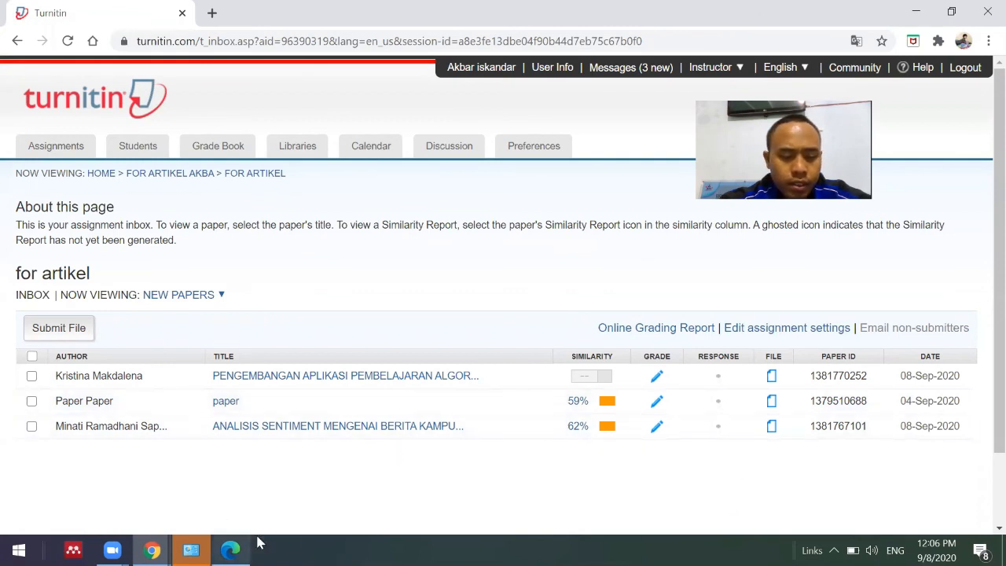
# Step: Switch back to the Feedback Studio window with the "paper" similarity report
pyautogui.hotkey('alt', 'Tab')
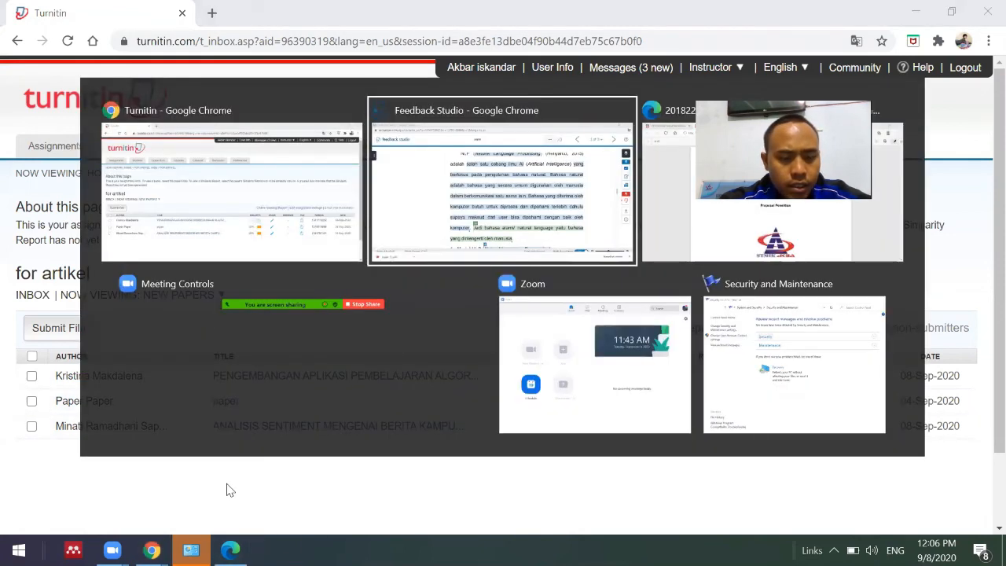
pyautogui.press('Tab')
pyautogui.press('Tab')
pyautogui.press('Tab')
pyautogui.press('Tab')
pyautogui.press('Tab')
pyautogui.press('Tab')
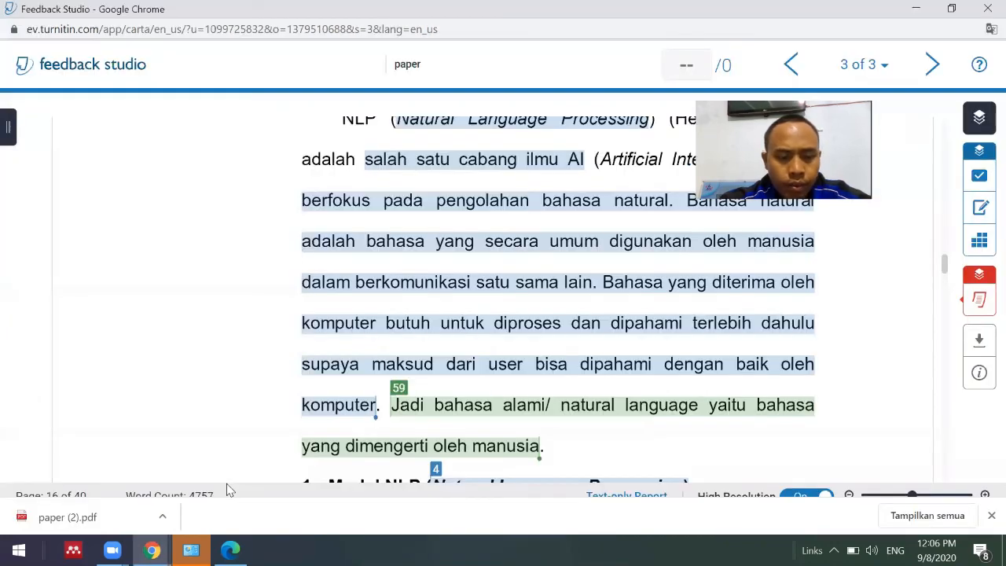
# Step: Open the downloaded paper (2).pdf and look through its cover pages and the originality report near the end
pyautogui.click(170, 516)
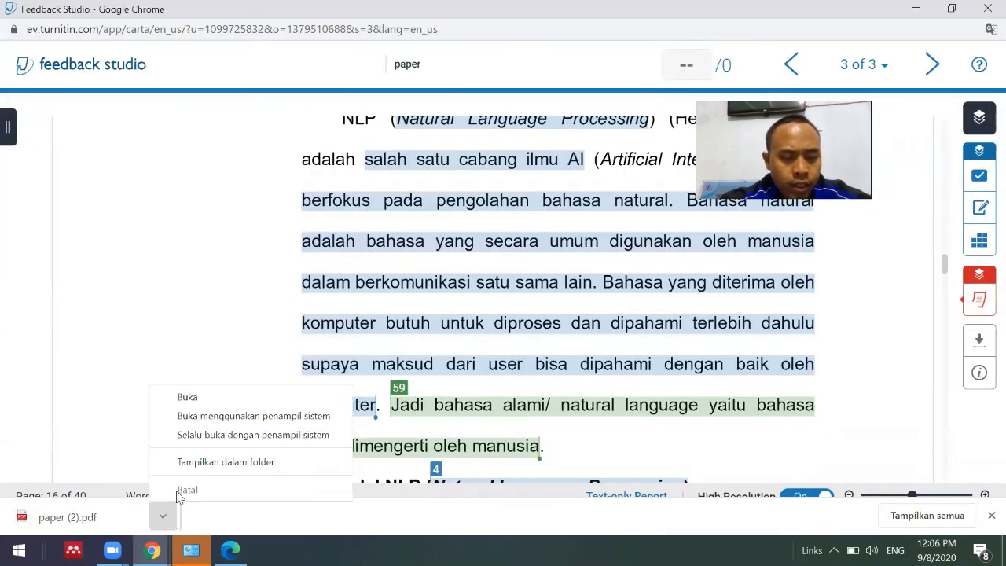
pyautogui.click(215, 399)
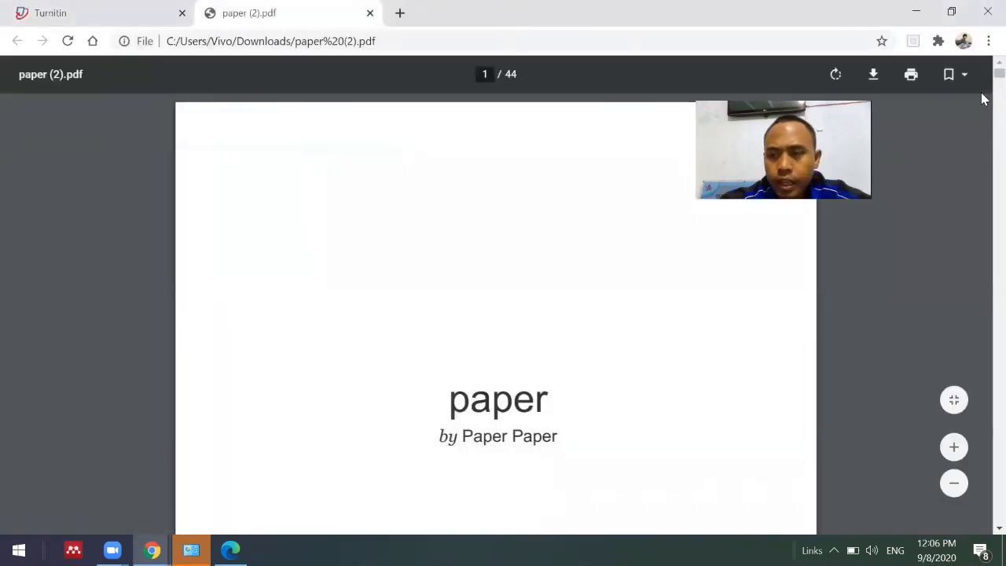
pyautogui.scroll(-10, 983, 88)
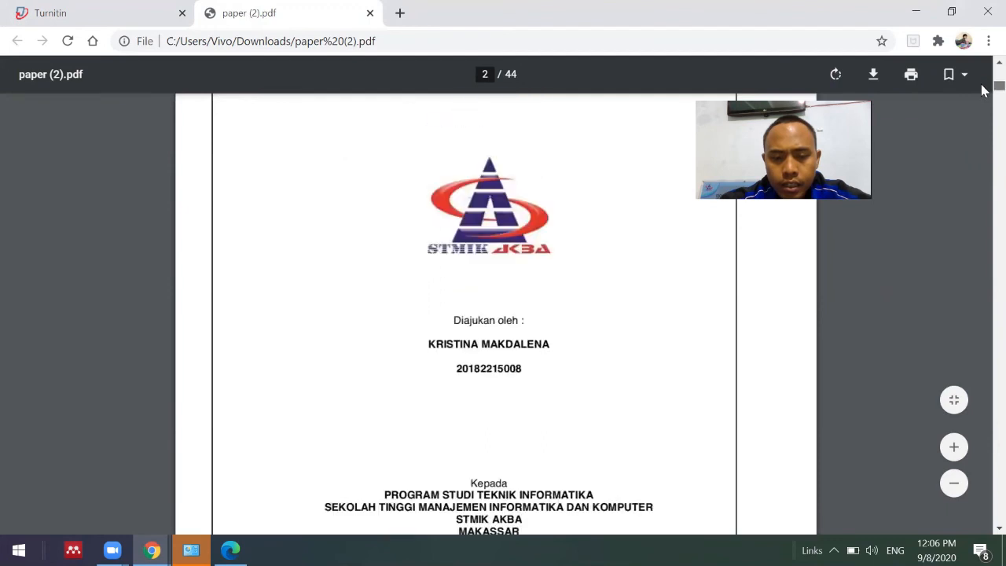
pyautogui.scroll(6, 983, 88)
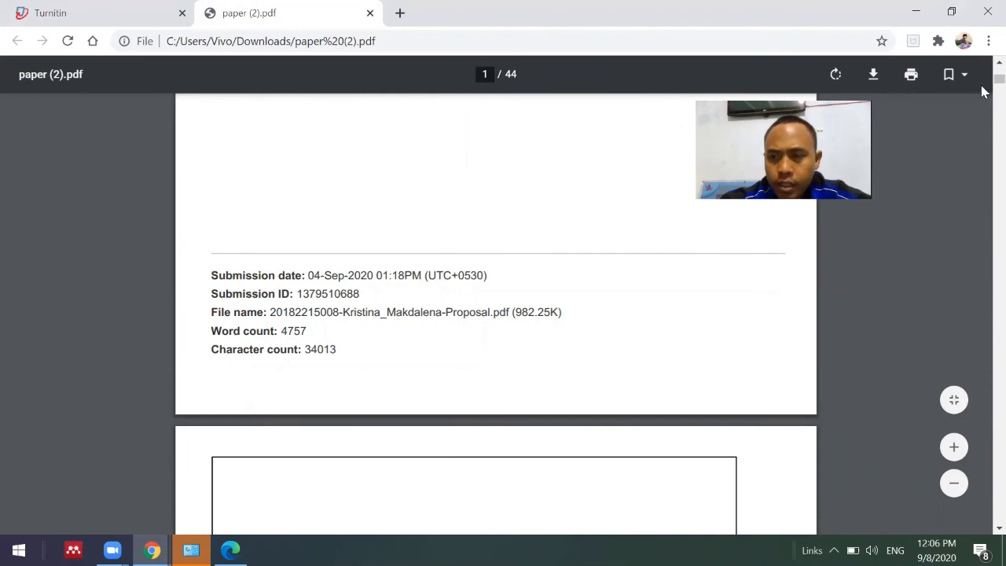
pyautogui.scroll(1, 983, 79)
pyautogui.scroll(2, 985, 73)
pyautogui.moveTo(985, 72); pyautogui.dragTo(985, 496)
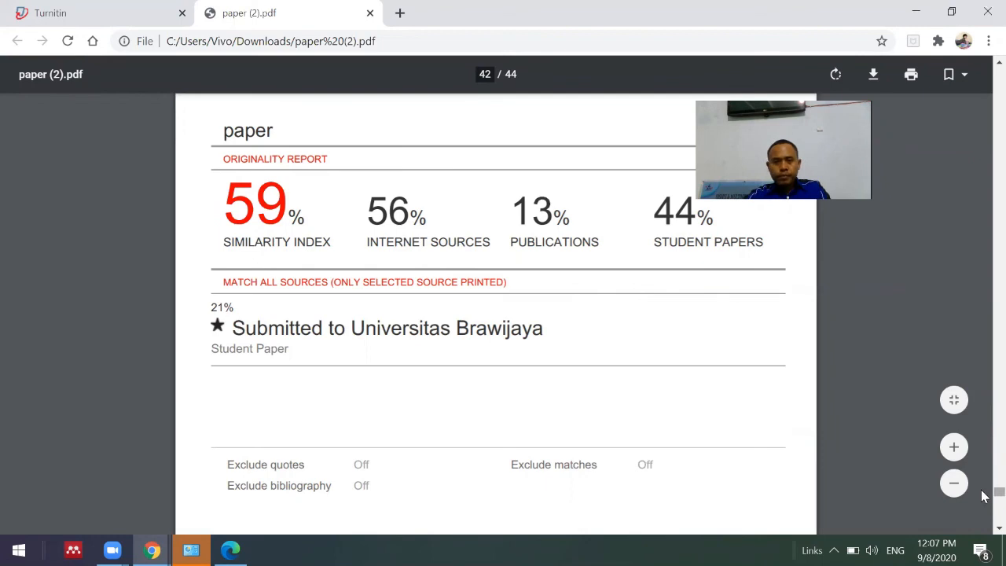
# Step: Close the paper (2).pdf report and reload the "for artikel" assignment inbox to check the pending proposal's similarity score
pyautogui.click(370, 12)
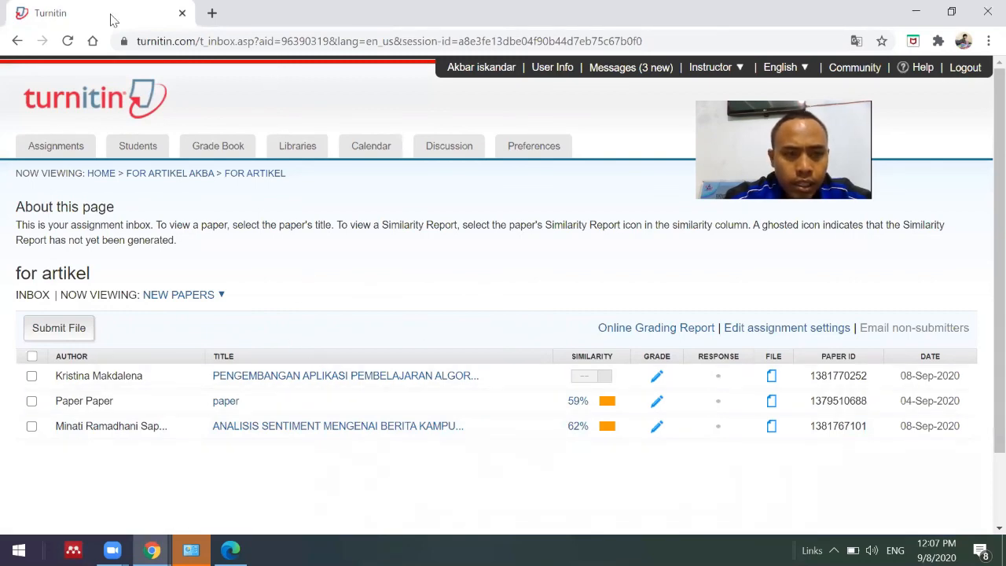
pyautogui.click(68, 41)
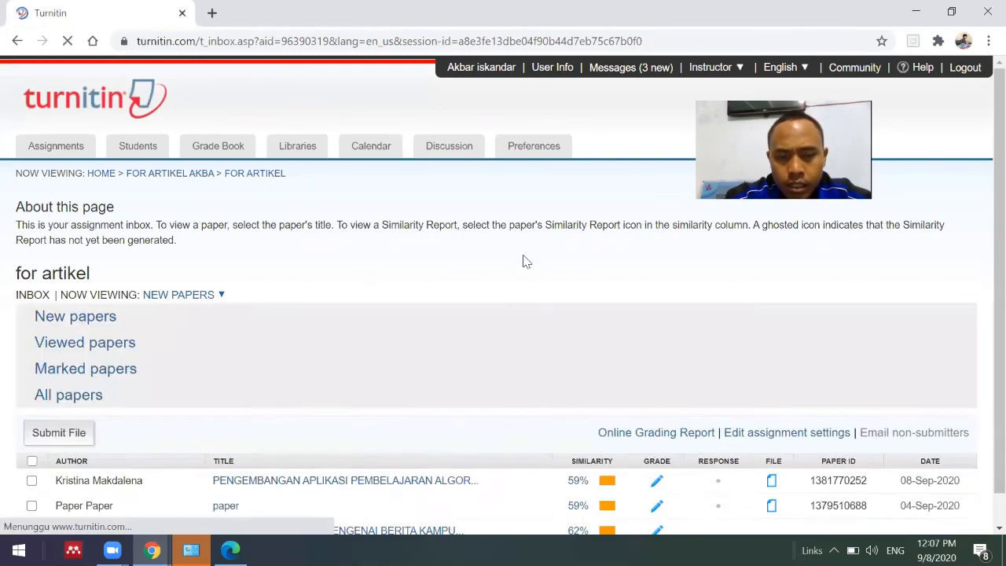
pyautogui.scroll(-1, 523, 260)
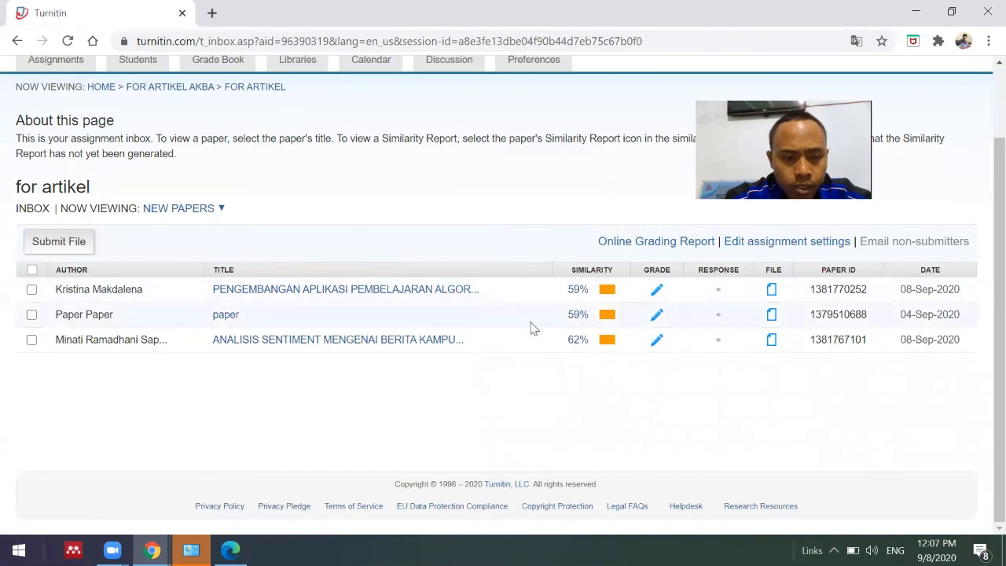